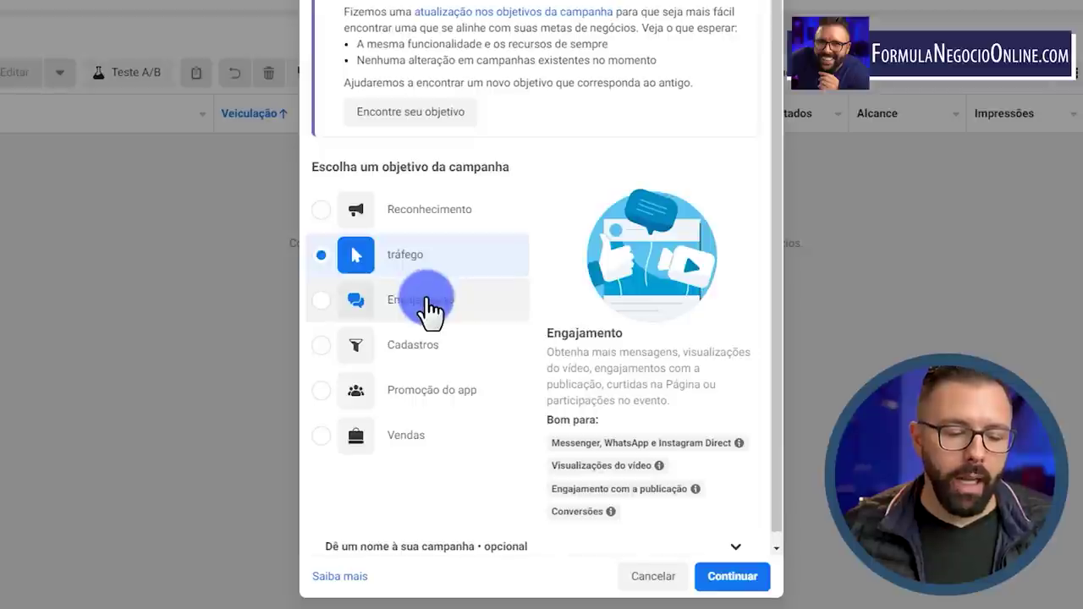
# Step: Choose "tráfego" as the campaign objective and continue to the campaign setup
pyautogui.moveTo(656, 453)
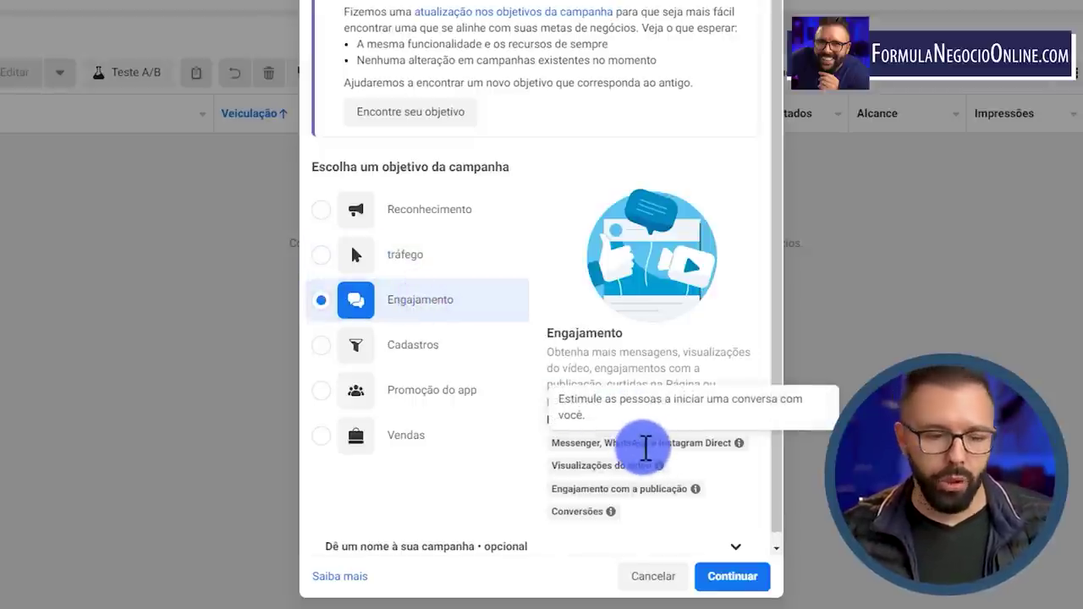
pyautogui.click(376, 264)
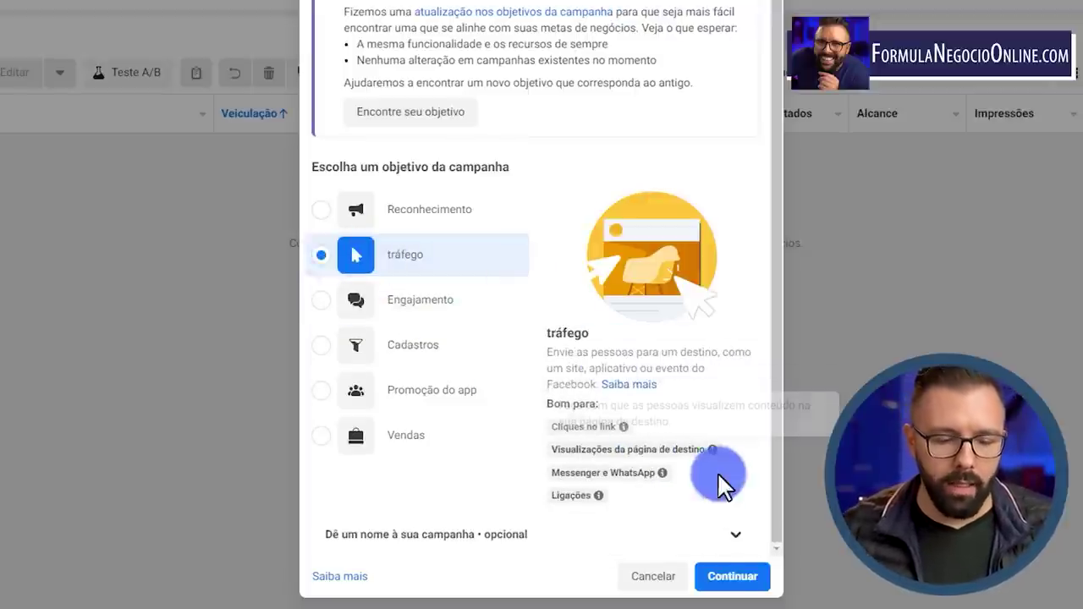
pyautogui.click(733, 575)
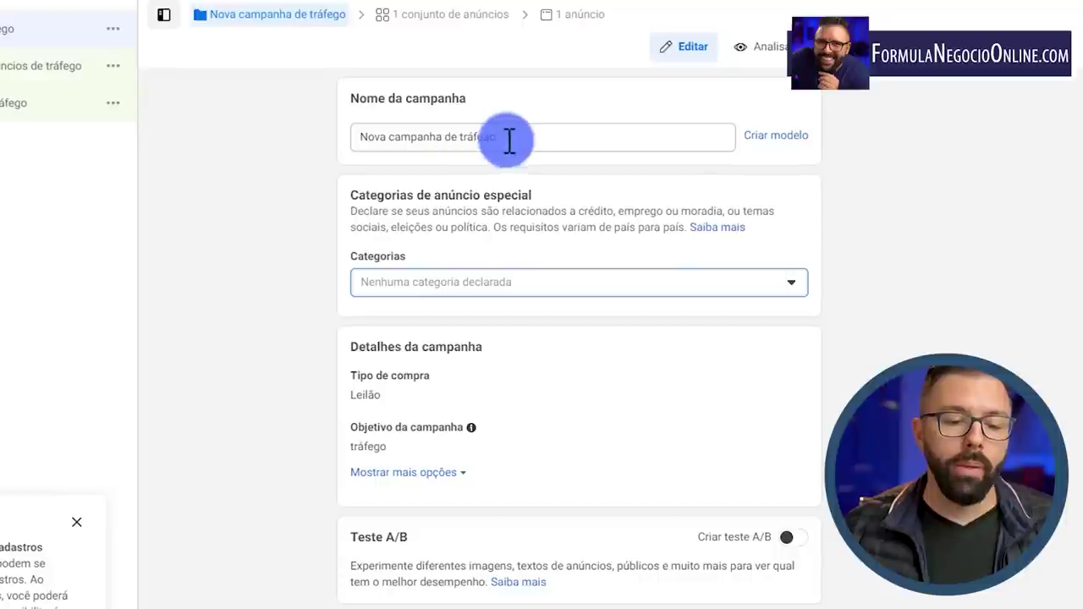
# Step: Rename the campaign as "c1 tal tal tal"
pyautogui.moveTo(506, 137); pyautogui.dragTo(326, 149)
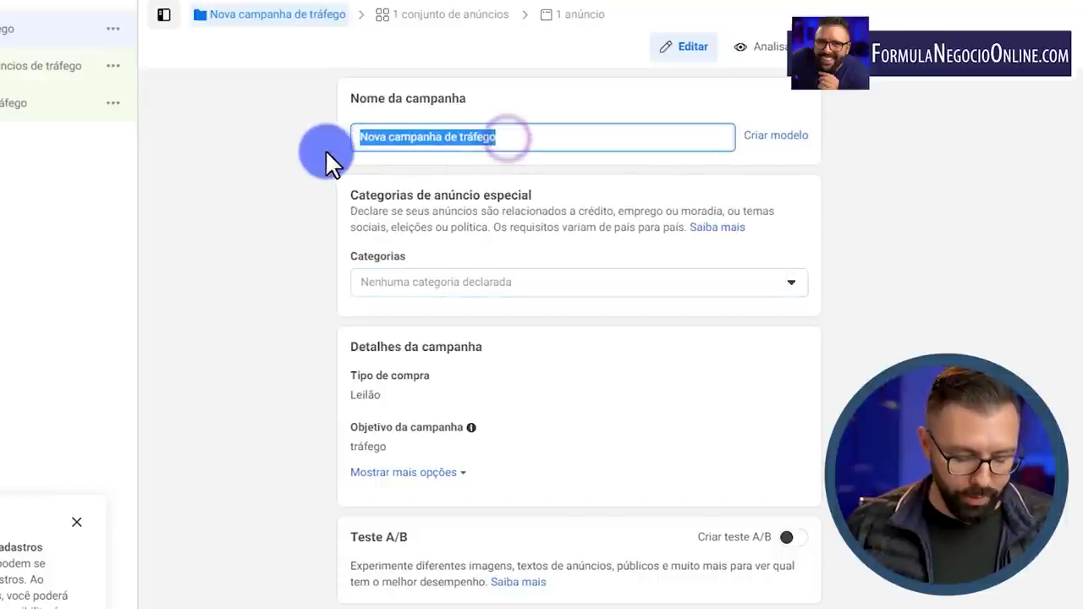
pyautogui.write('c1 tal tal tal')
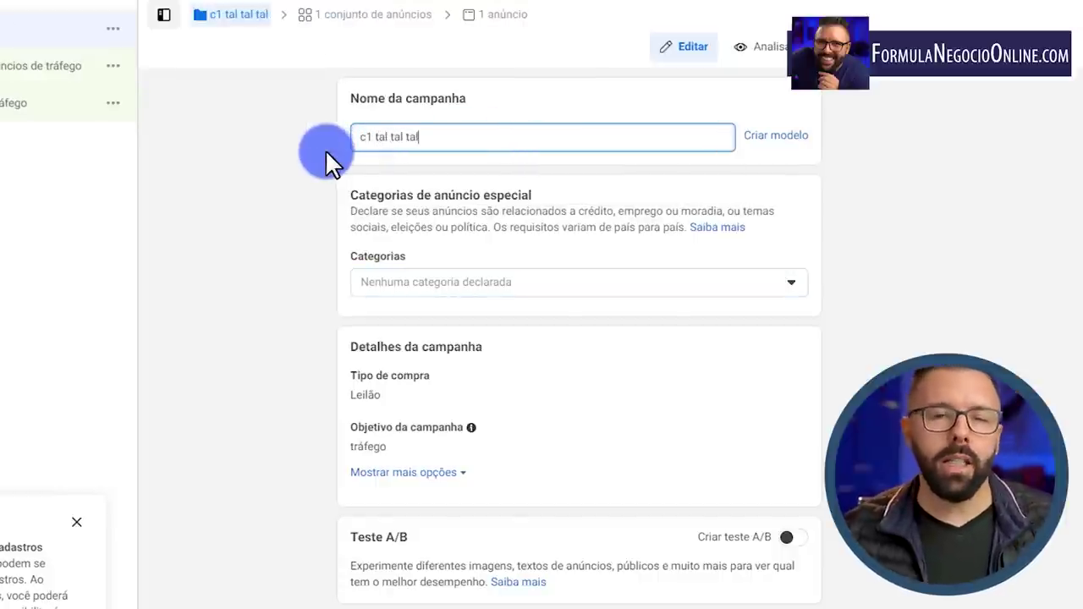
pyautogui.tripleClick(386, 138)
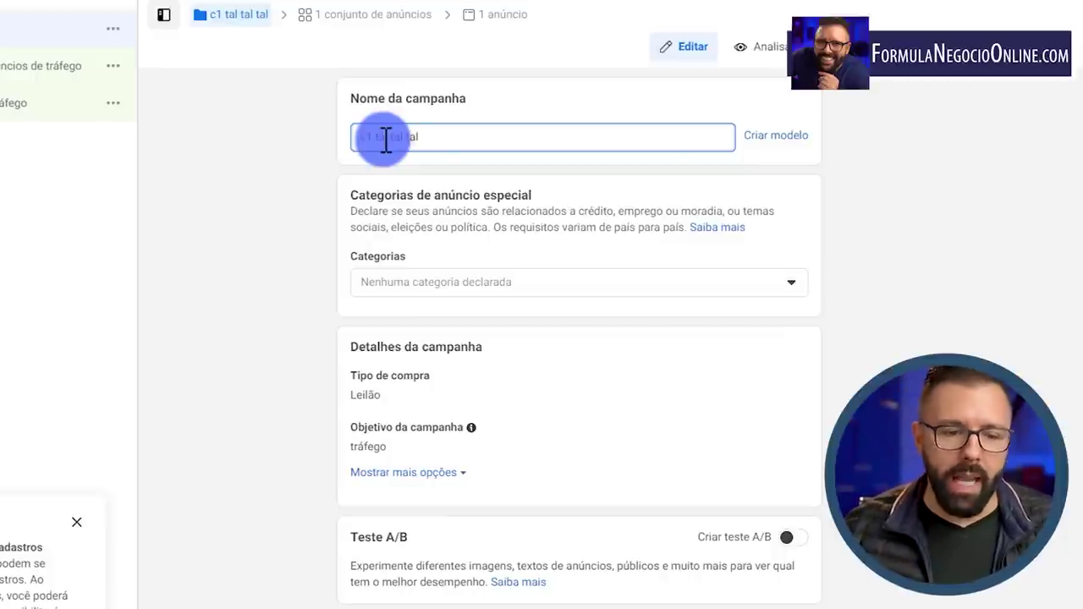
pyautogui.click(432, 142)
pyautogui.click(476, 254)
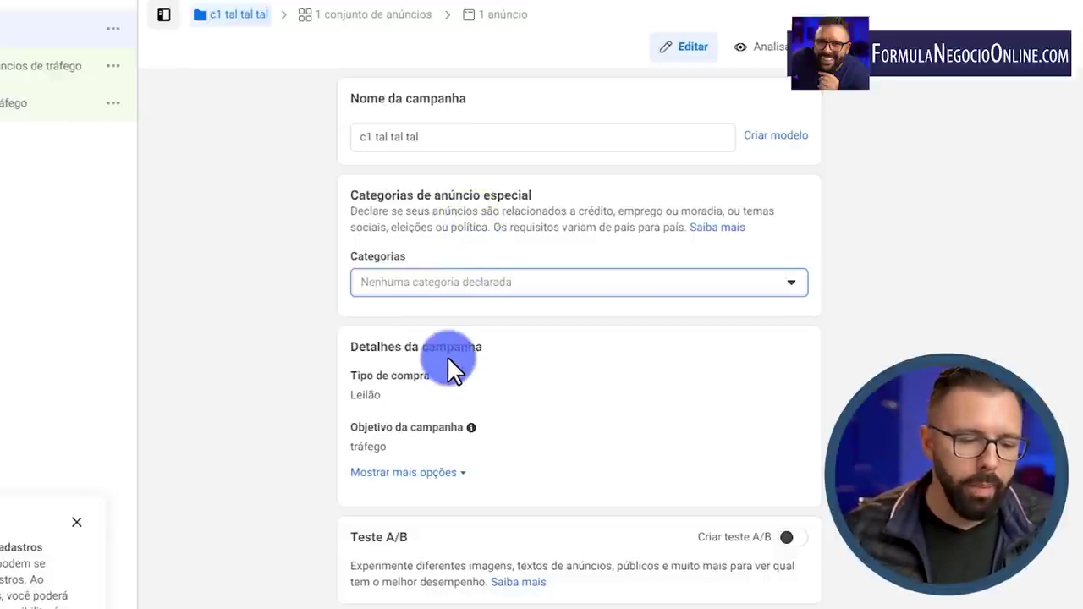
# Step: Examine the additional options in the campaign details and collapse them again
pyautogui.click(421, 437)
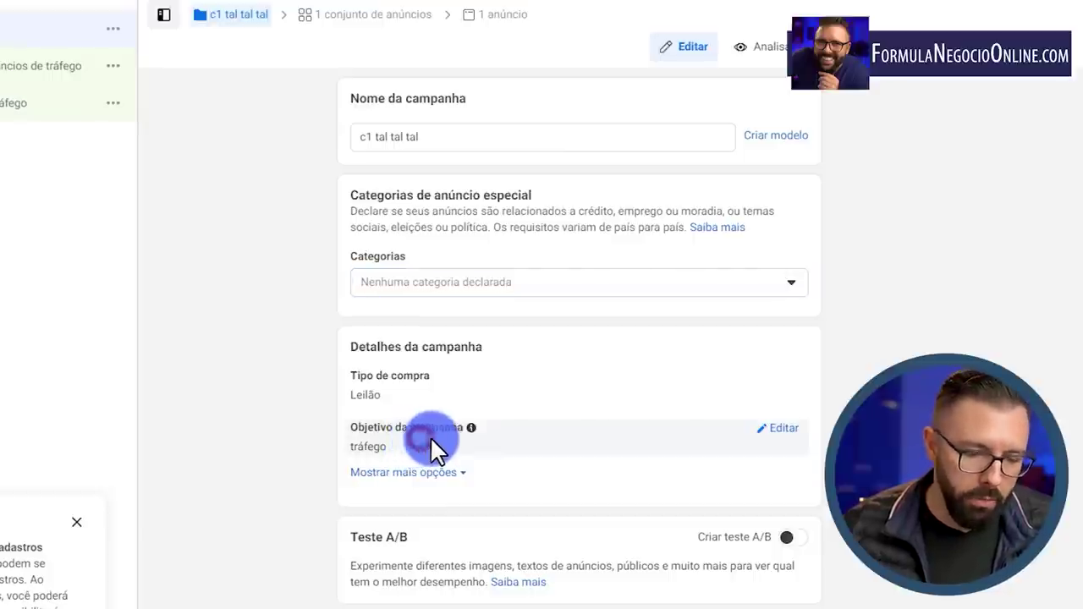
pyautogui.click(463, 476)
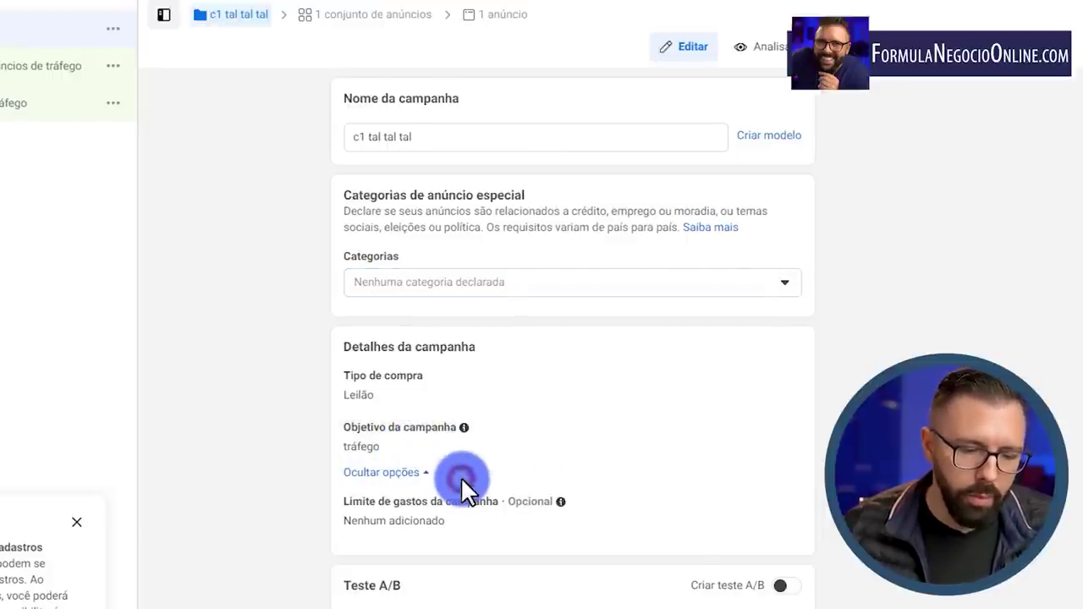
pyautogui.click(461, 476)
# Step: Turn on the Advantage campaign budget to examine its daily budget options, and switch it back off
pyautogui.scroll(-3, 783, 556)
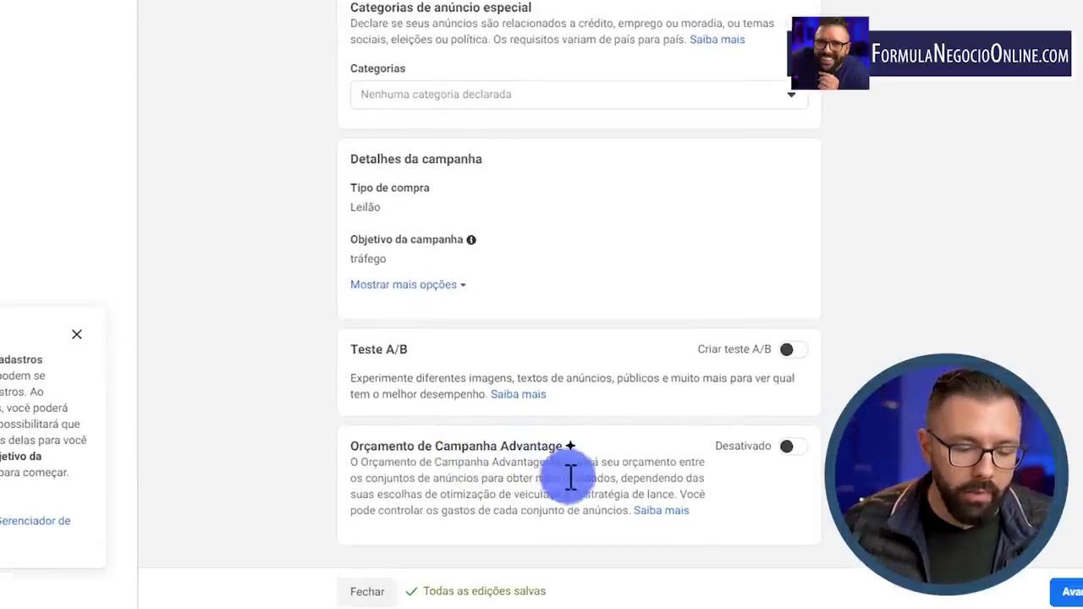
pyautogui.click(786, 449)
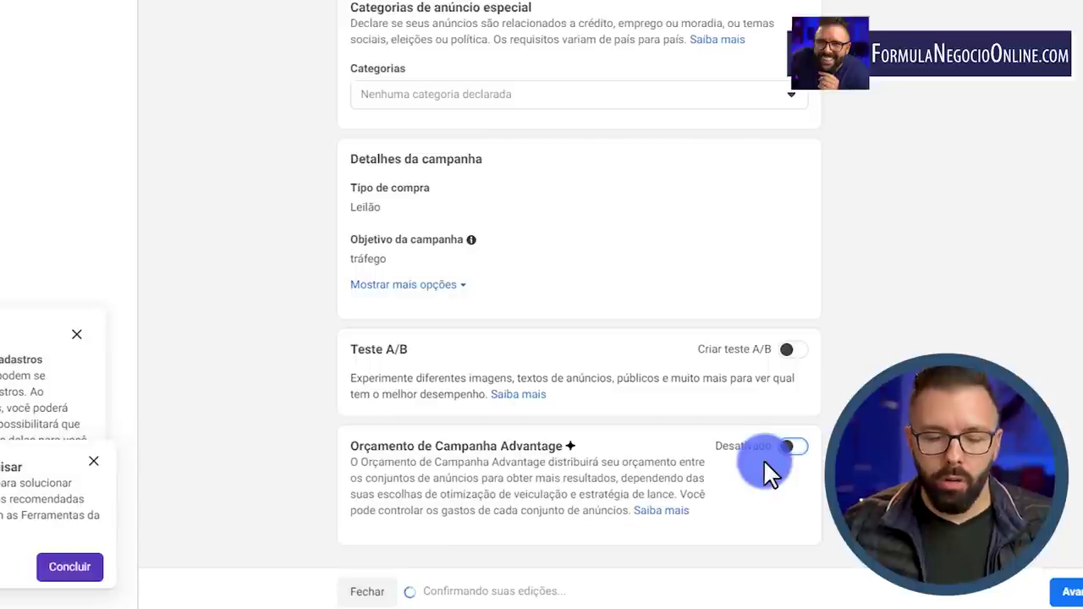
pyautogui.click(794, 448)
pyautogui.scroll(-2, 684, 457)
pyautogui.scroll(-1, 592, 440)
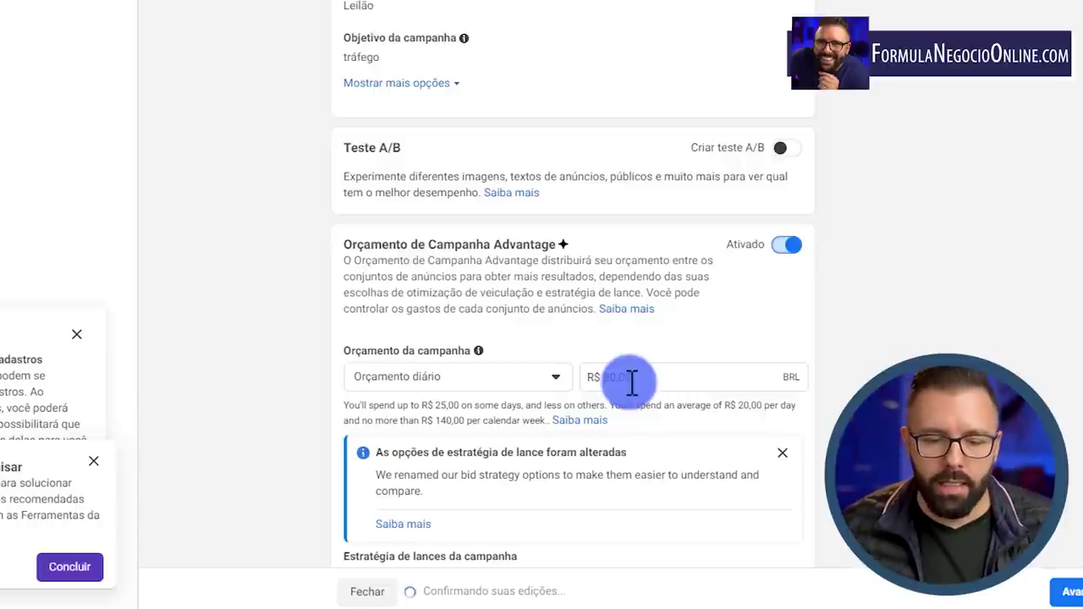
pyautogui.click(785, 247)
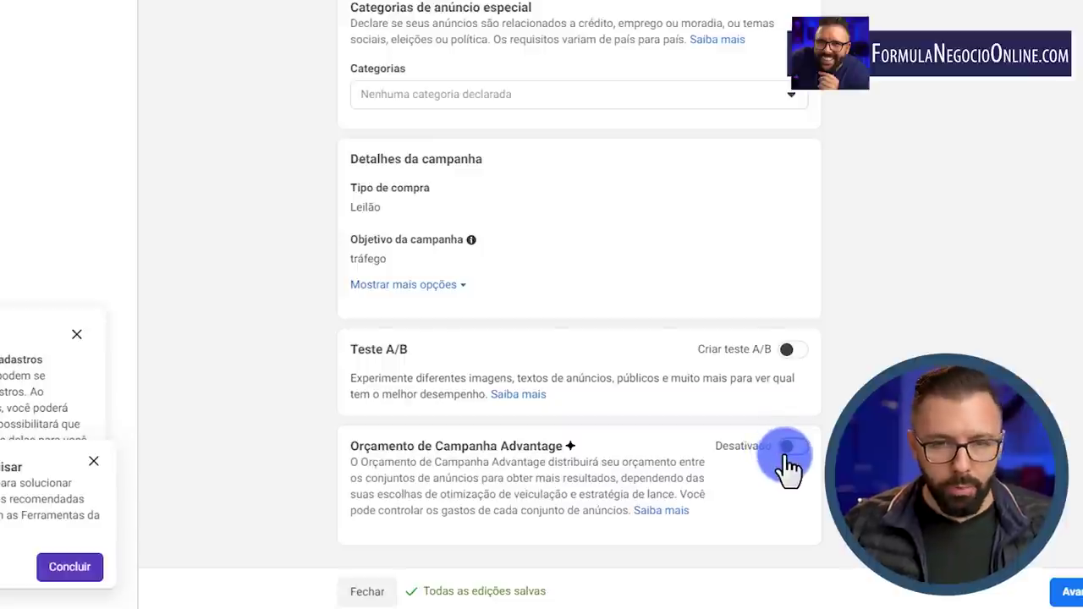
pyautogui.click(802, 452)
pyautogui.scroll(-3, 714, 459)
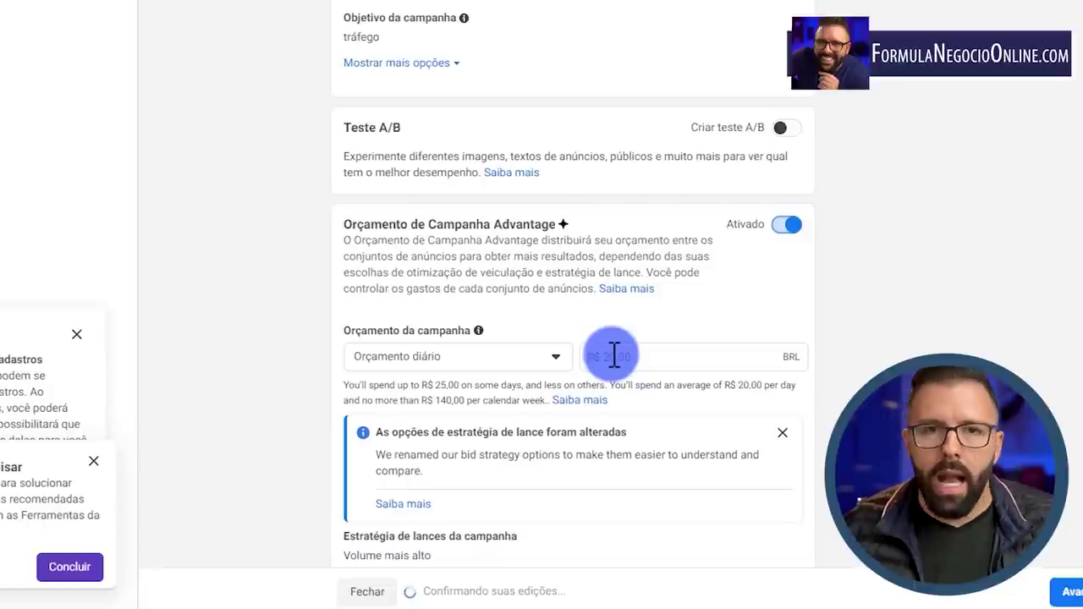
pyautogui.click(785, 227)
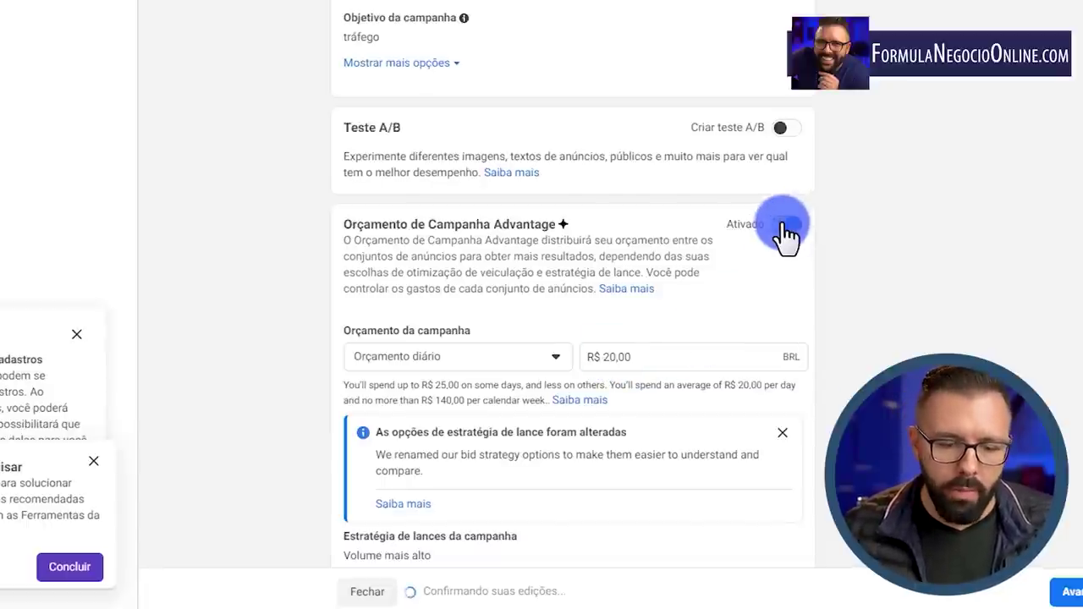
# Step: Continue to the ad set and review its conversion location, daily budget, schedule and audience settings
pyautogui.click(1070, 591)
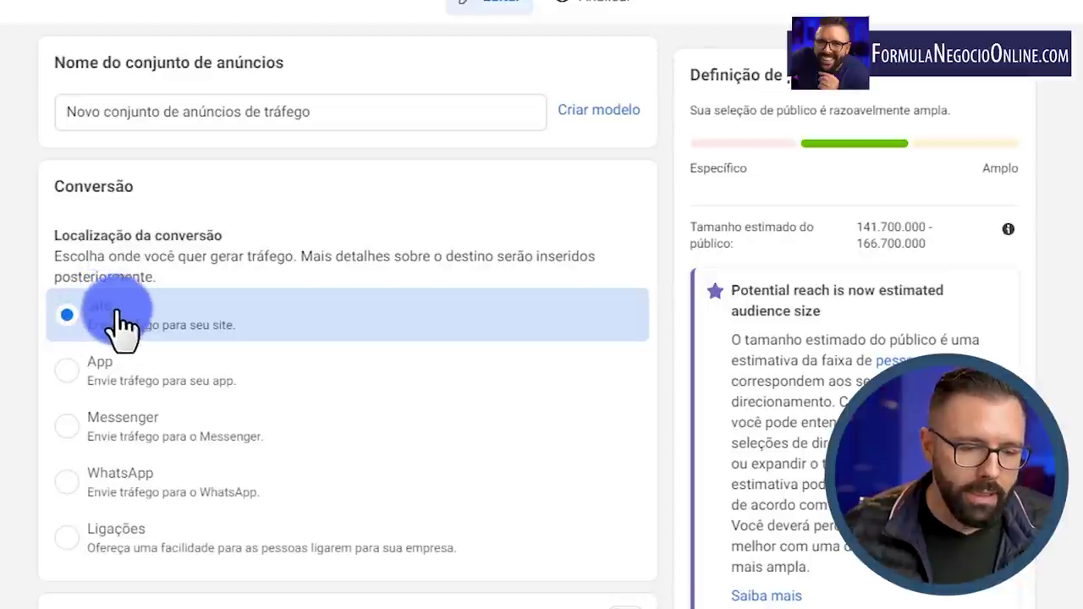
pyautogui.scroll(-6, 34, 355)
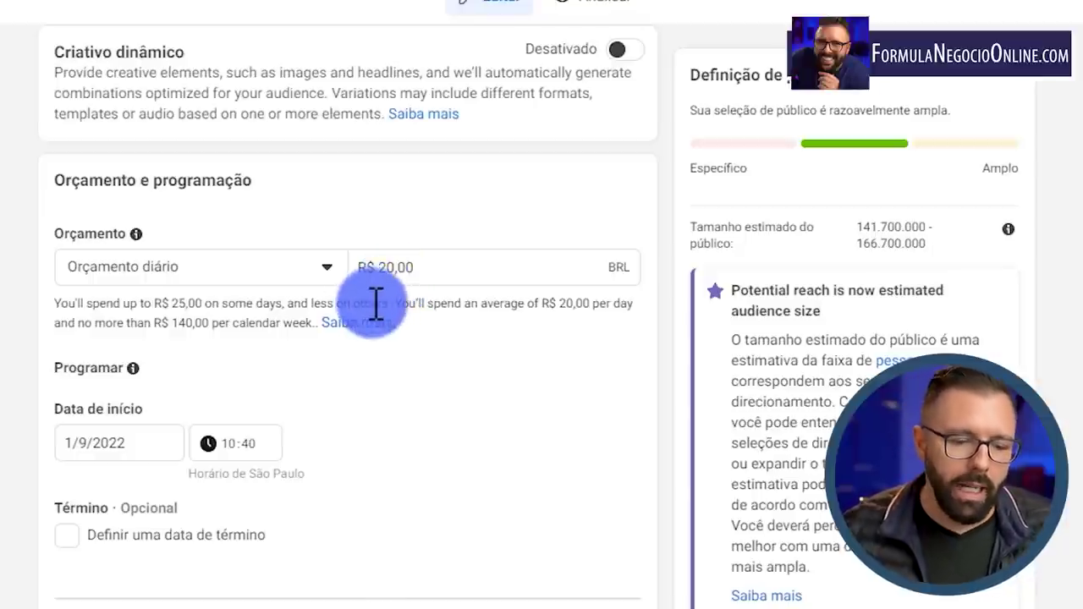
pyautogui.scroll(-2, 56, 233)
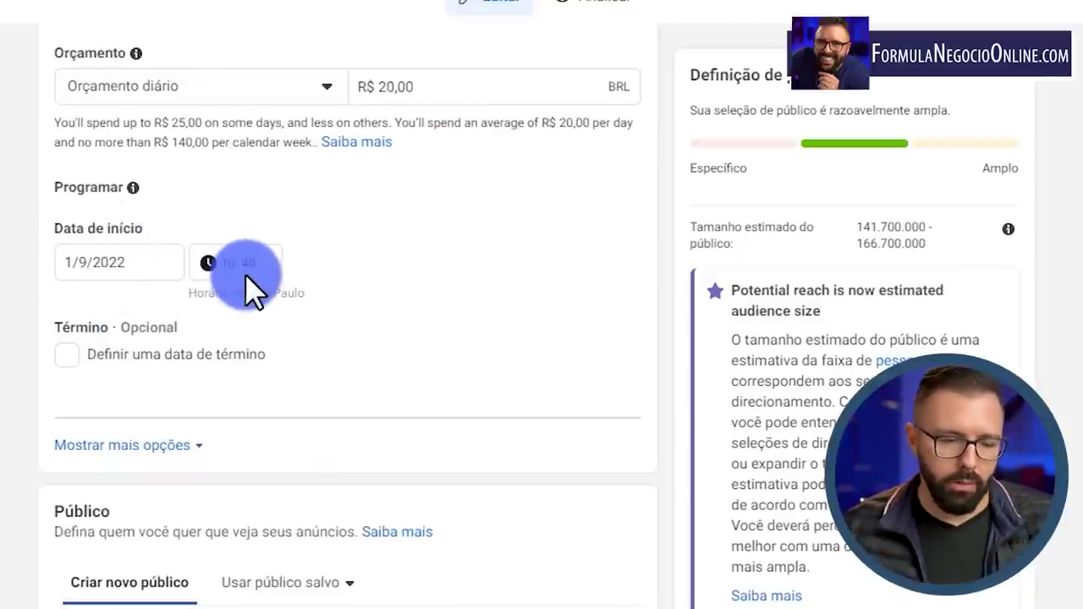
pyautogui.scroll(-2, 249, 274)
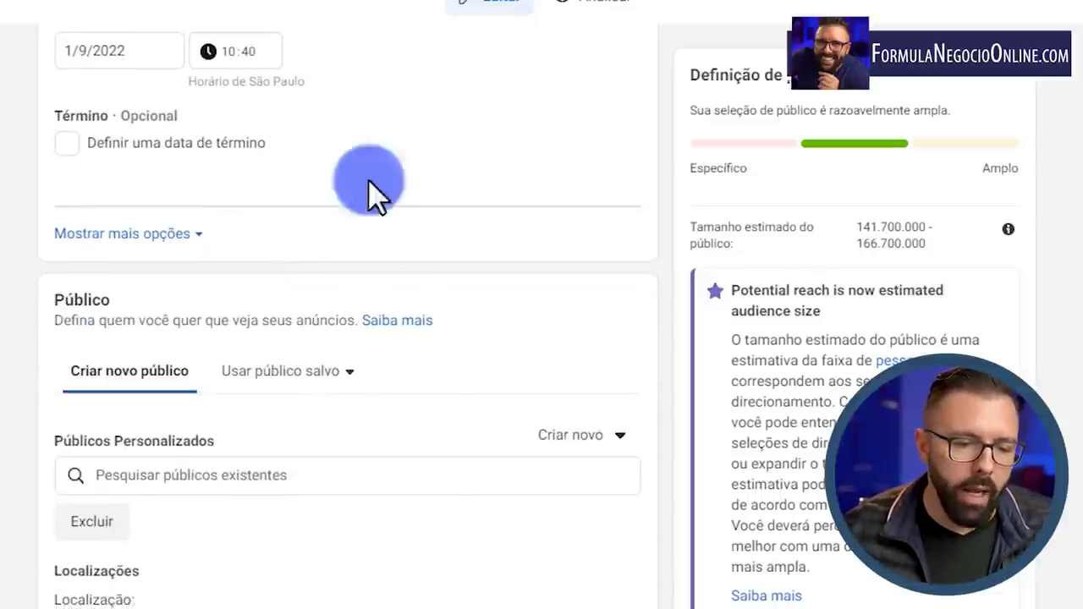
pyautogui.scroll(-1, 440, 207)
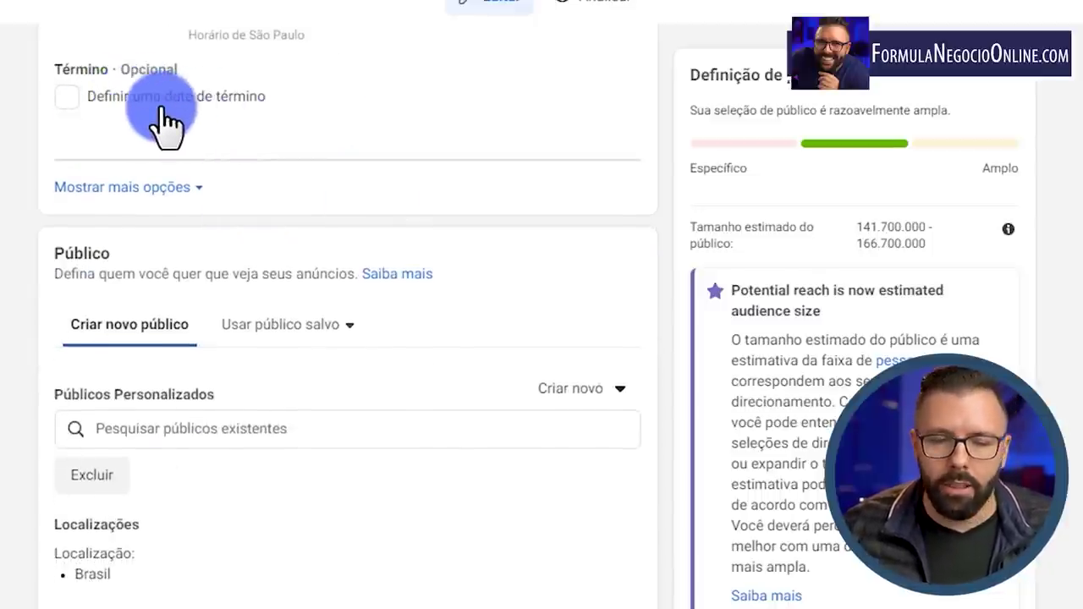
pyautogui.scroll(-3, 279, 229)
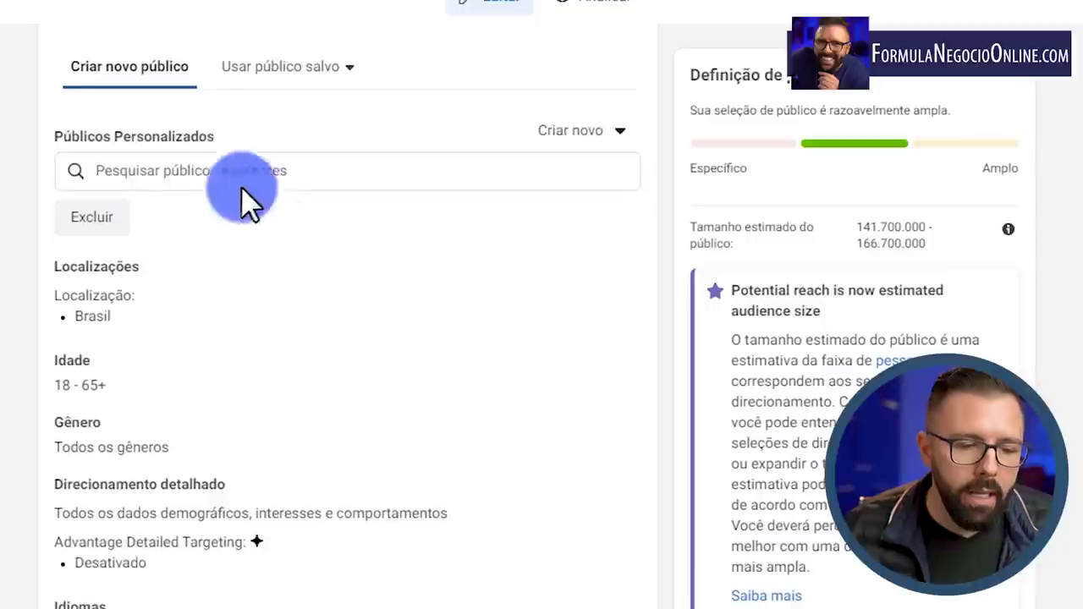
pyautogui.scroll(1, 334, 227)
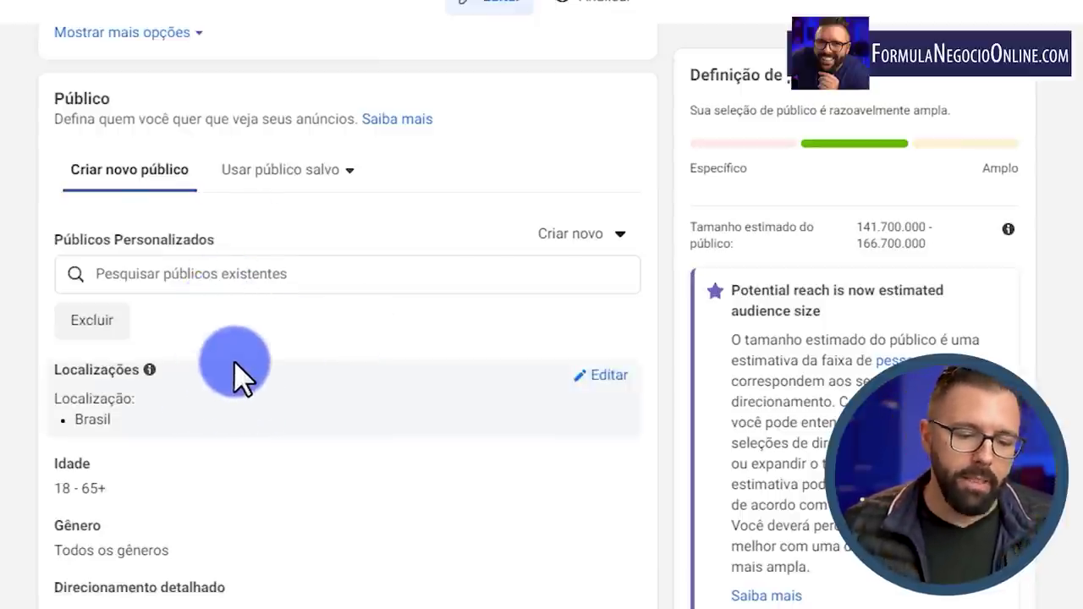
pyautogui.scroll(-1, 235, 362)
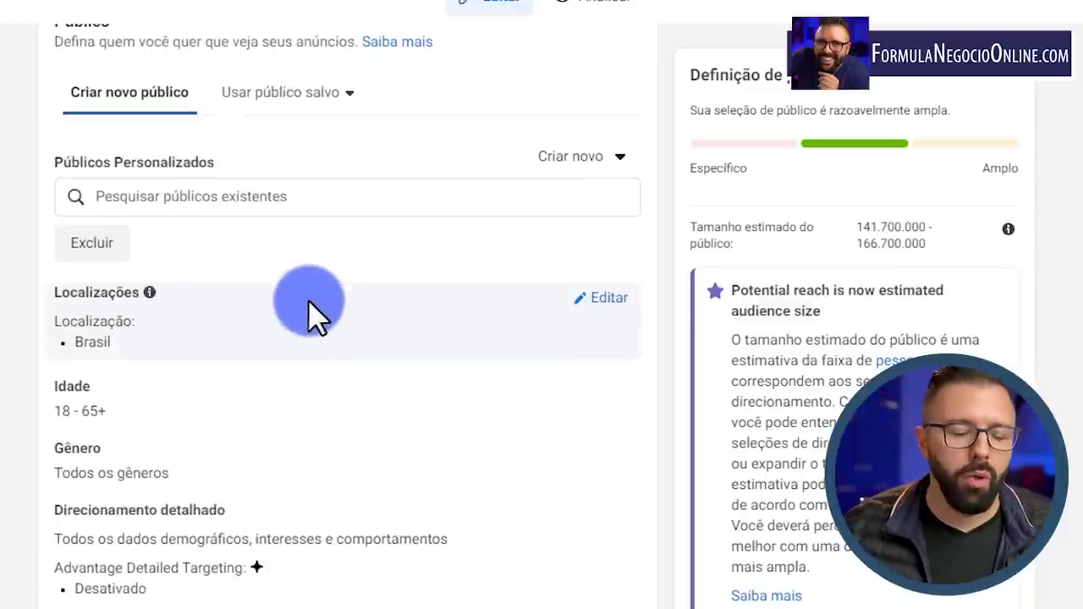
# Step: Set the audience age range to 25 through 35
pyautogui.scroll(-2, 314, 322)
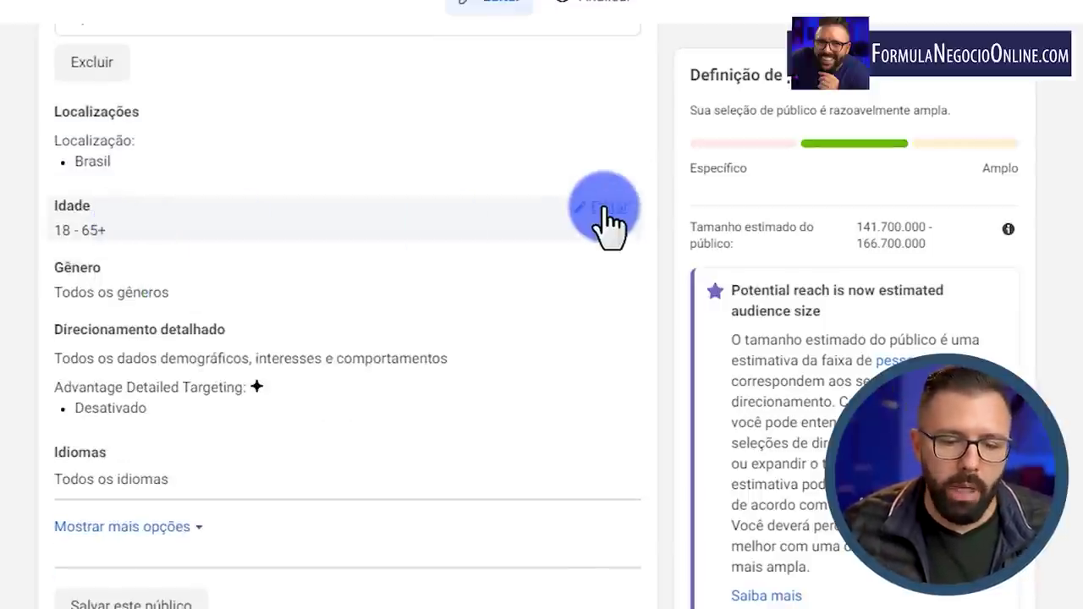
pyautogui.click(601, 208)
pyautogui.click(117, 239)
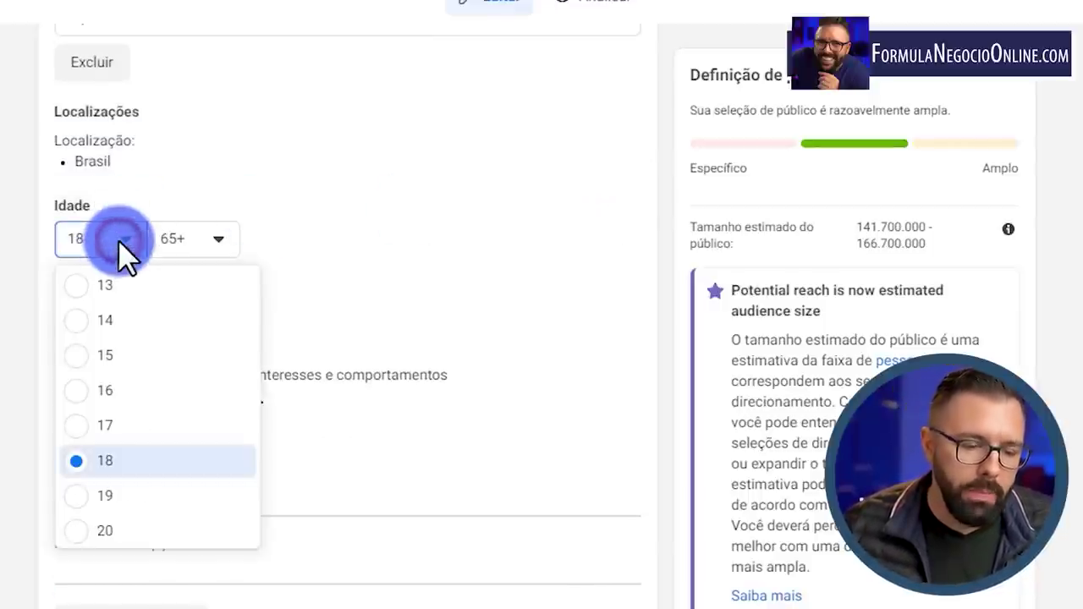
pyautogui.scroll(-3, 135, 436)
pyautogui.click(104, 474)
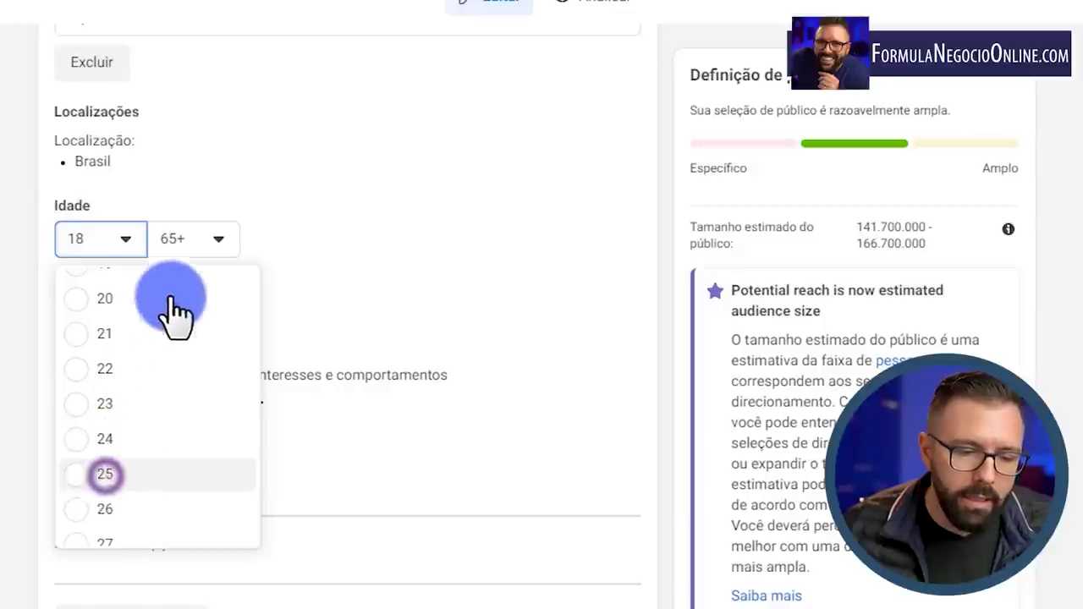
pyautogui.click(203, 245)
pyautogui.scroll(10, 227, 383)
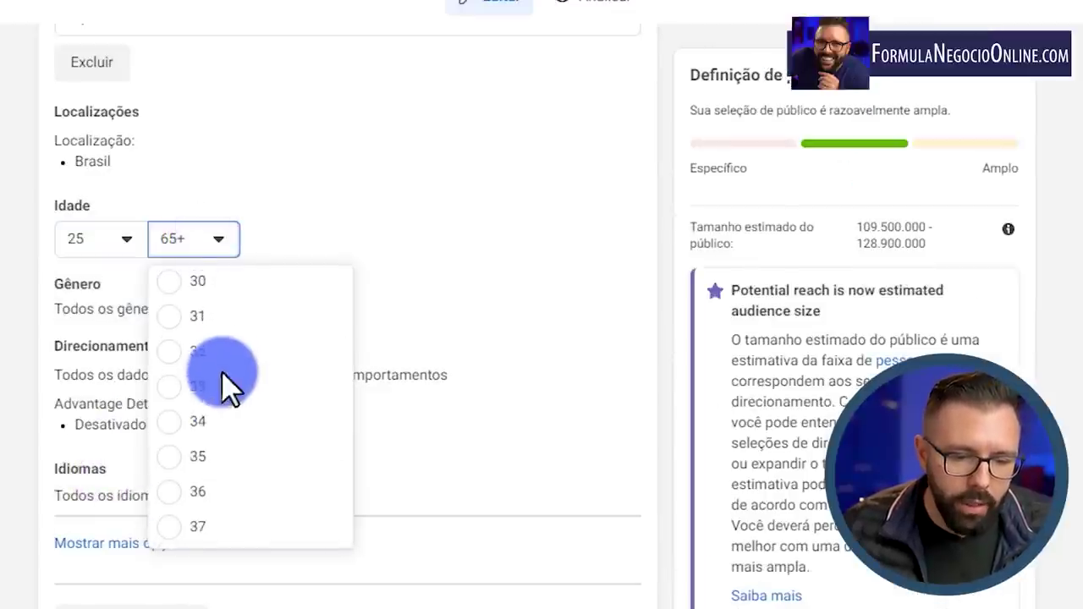
pyautogui.click(231, 448)
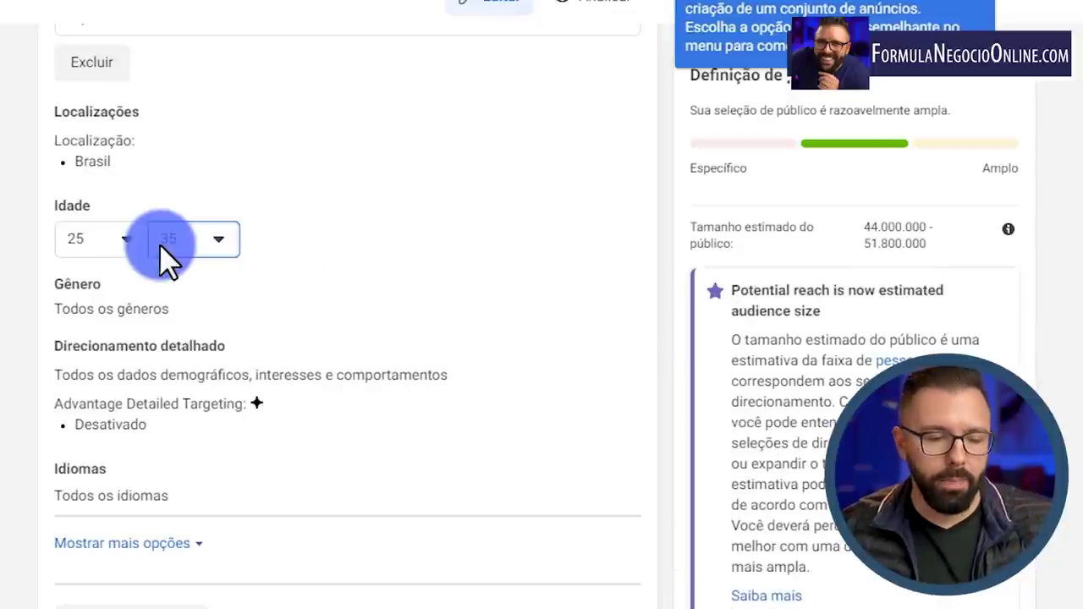
# Step: Restrict the audience gender to "Mulheres"
pyautogui.click(117, 304)
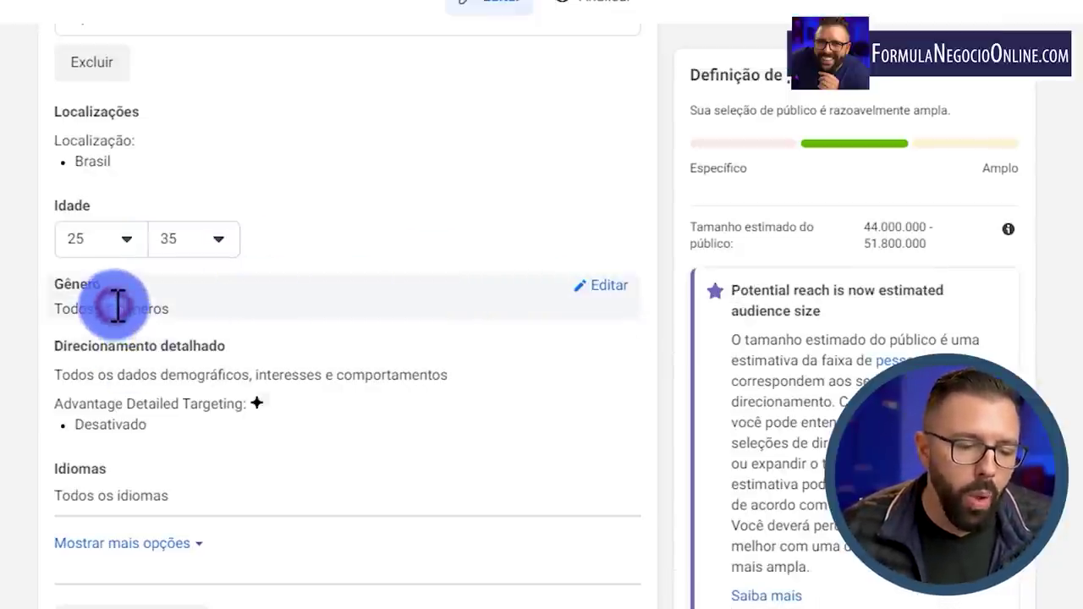
pyautogui.click(608, 292)
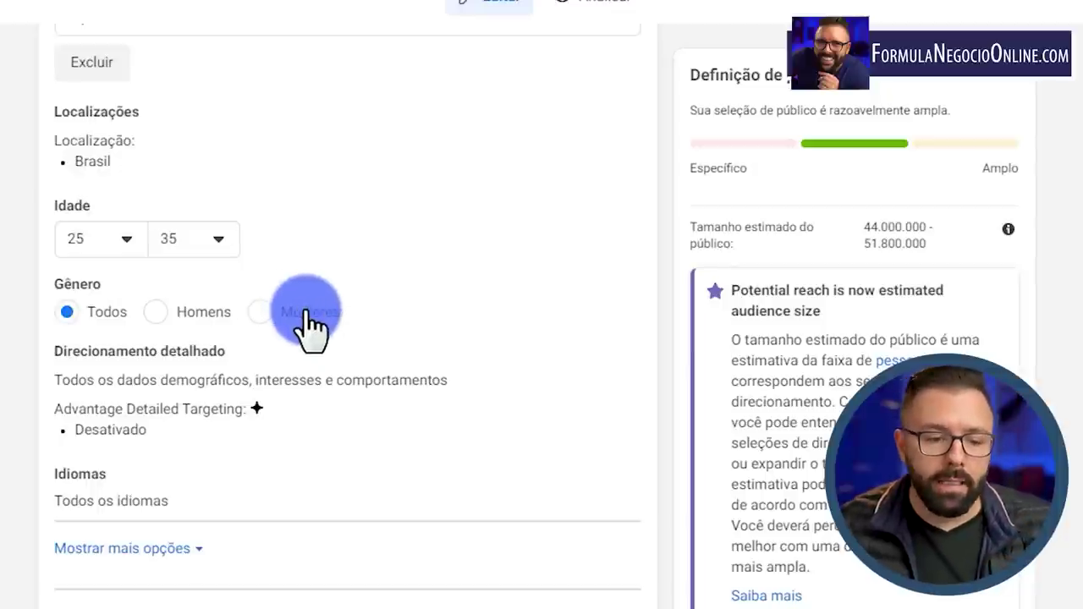
pyautogui.click(256, 315)
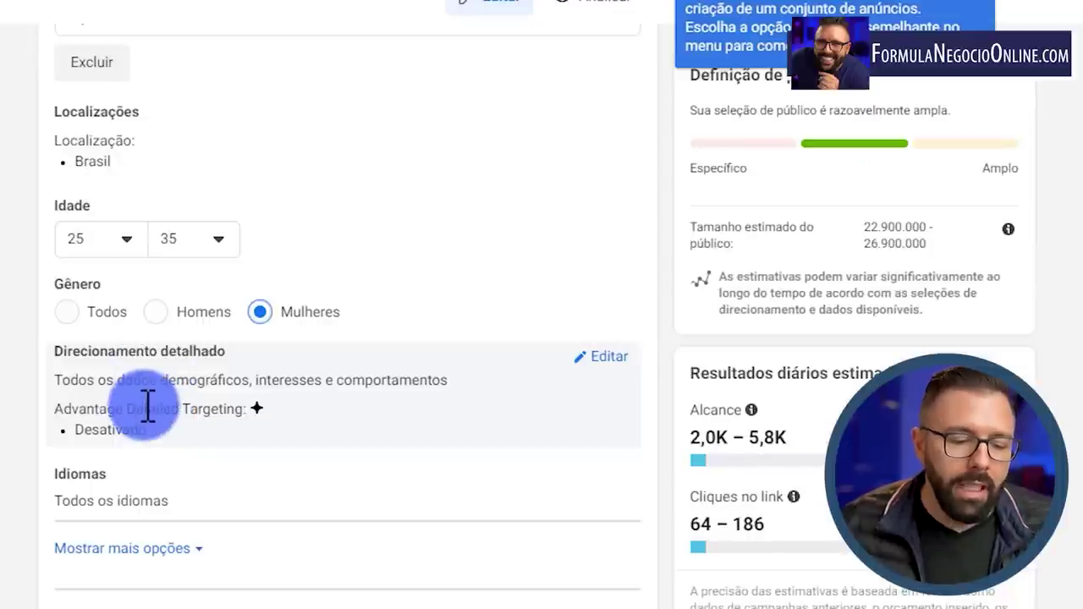
# Step: Add the interest "Artesanato" to the ad set's detailed targeting
pyautogui.click(608, 358)
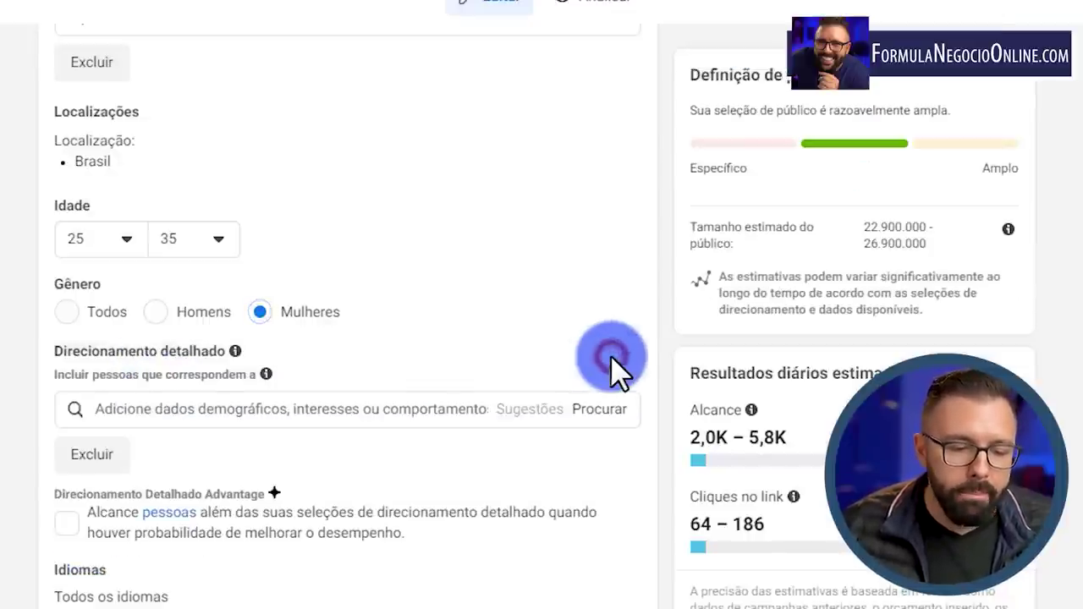
pyautogui.click(237, 411)
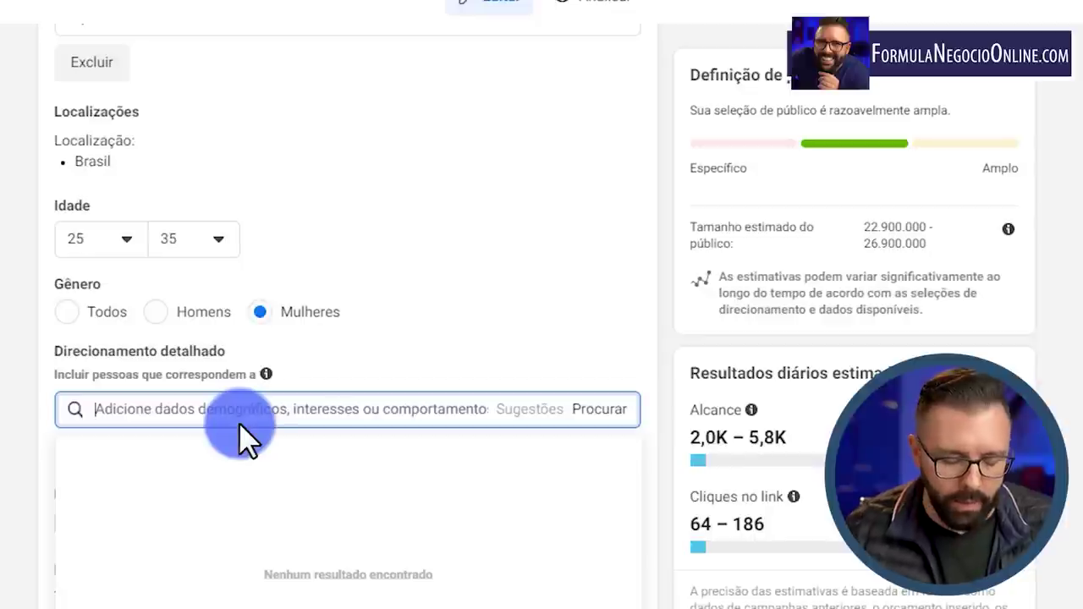
pyautogui.write('artea')
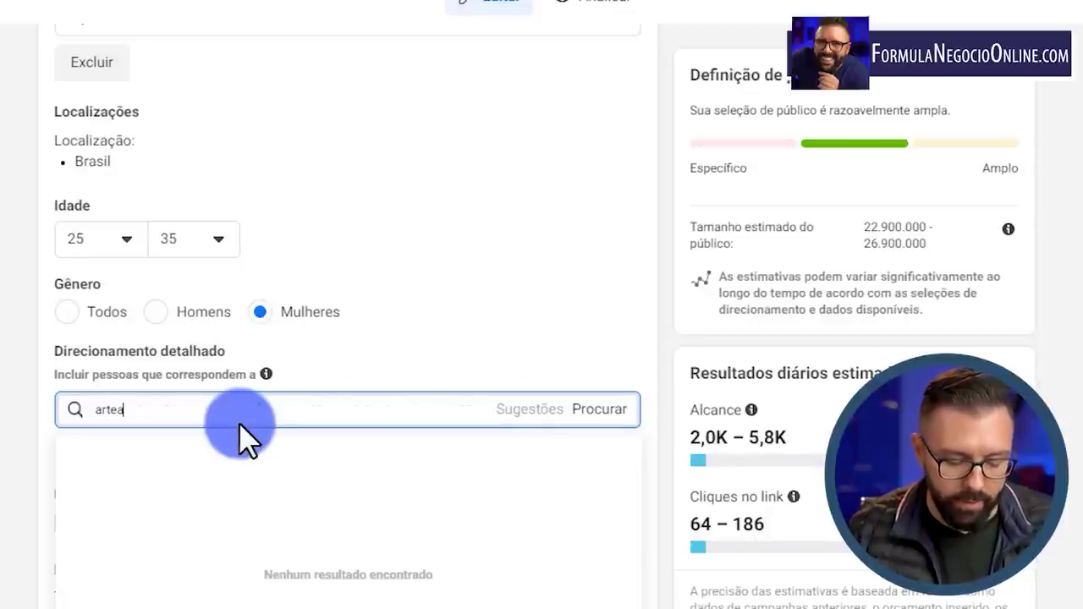
pyautogui.press('BackSpace')
pyautogui.write('sa')
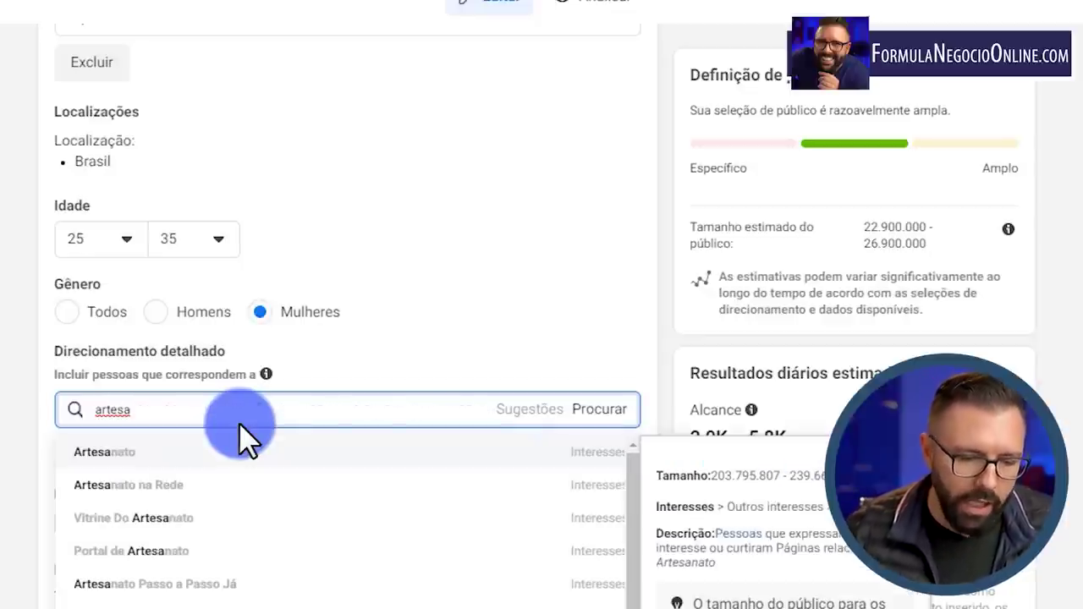
pyautogui.click(142, 454)
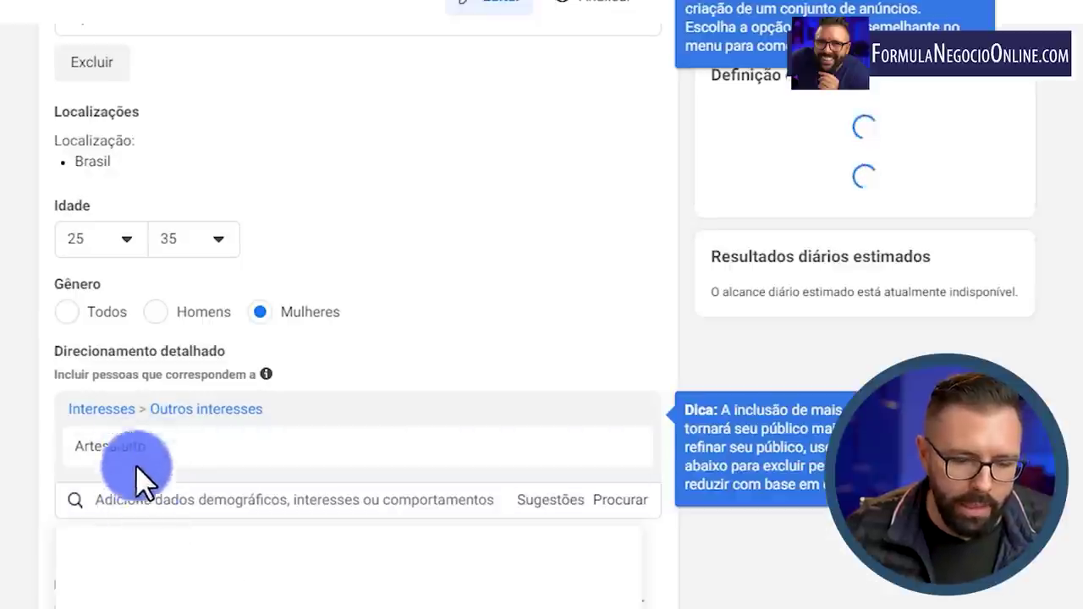
# Step: Add the suggested interest "Trabalhos manuais" to the detailed targeting
pyautogui.click(549, 505)
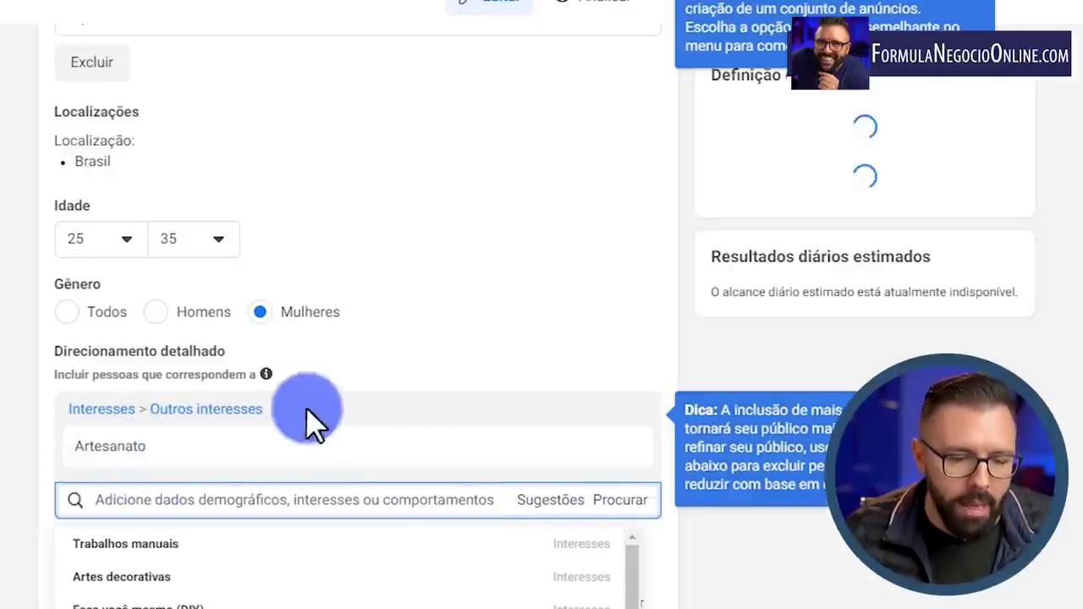
pyautogui.scroll(-2, 152, 491)
pyautogui.scroll(-3, 155, 508)
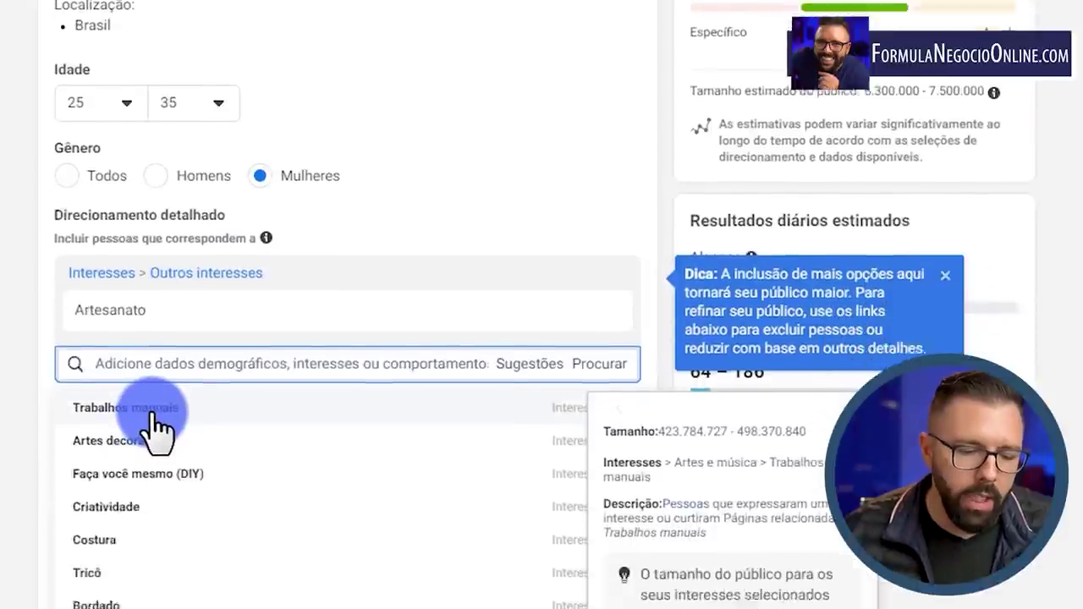
pyautogui.click(152, 381)
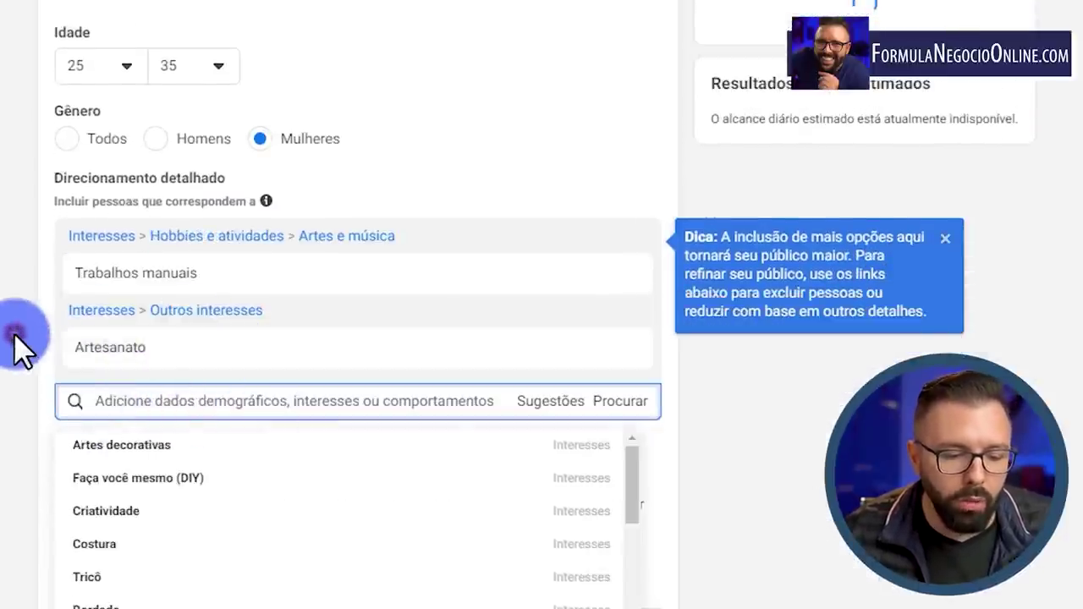
pyautogui.click(14, 332)
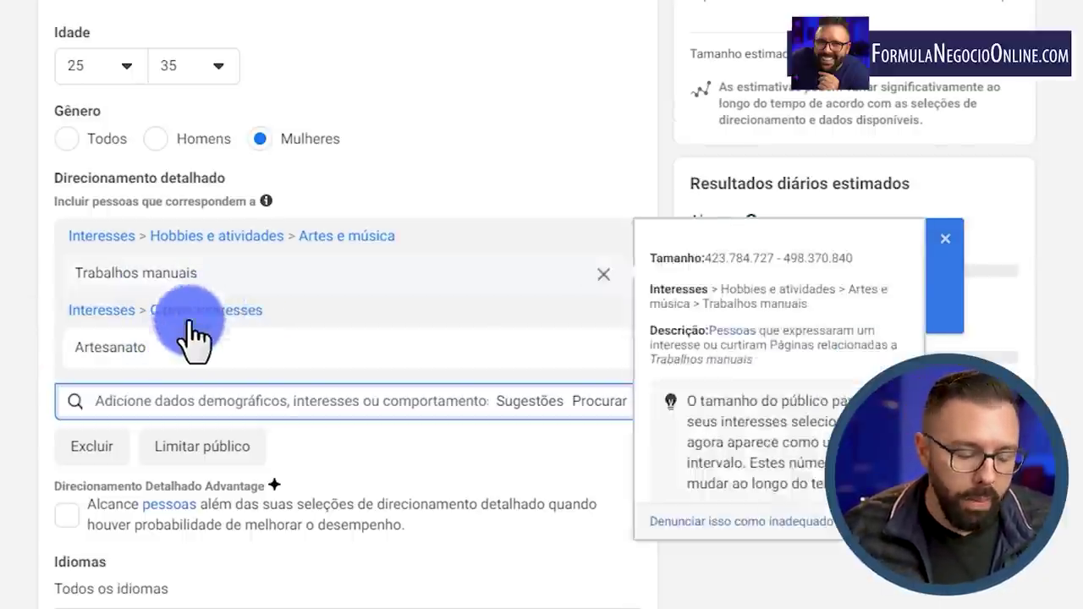
# Step: Review the audience's location, age, gender, interest, language and connection settings
pyautogui.moveTo(133, 292)
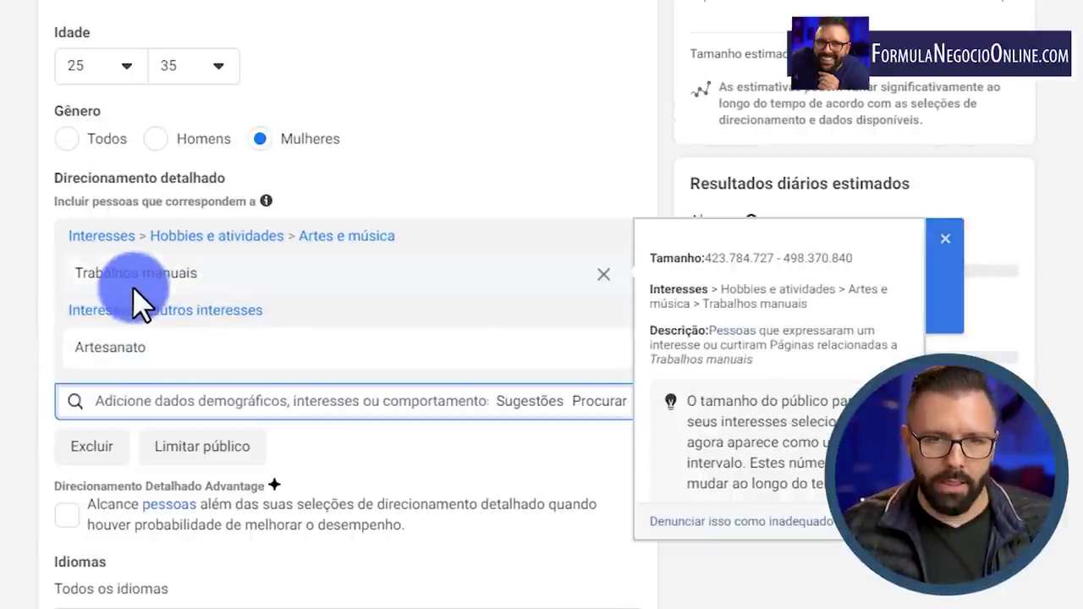
pyautogui.scroll(-3, 140, 308)
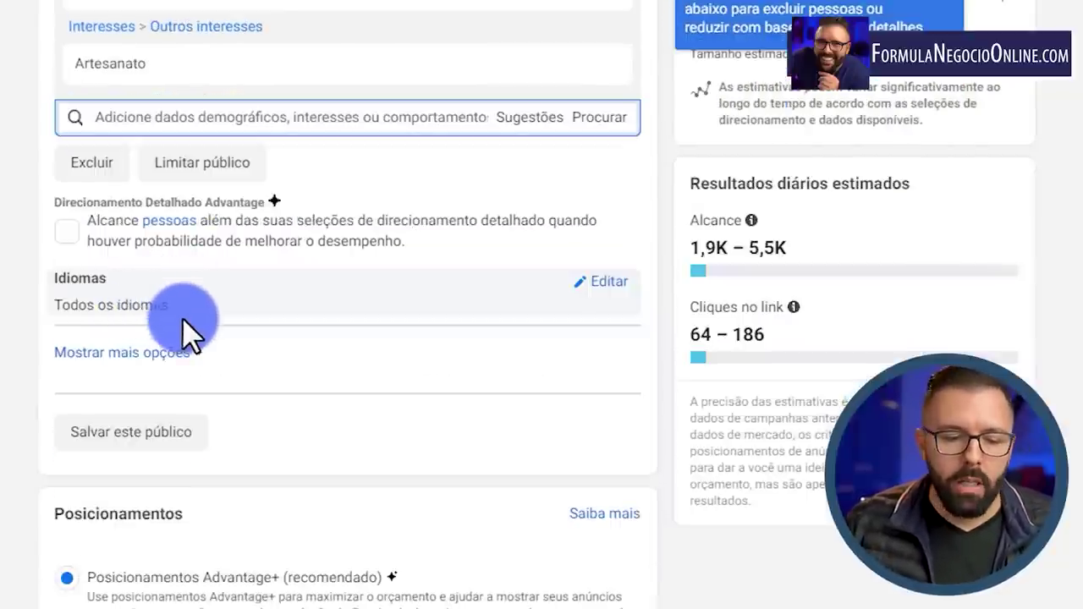
pyautogui.scroll(6, 203, 304)
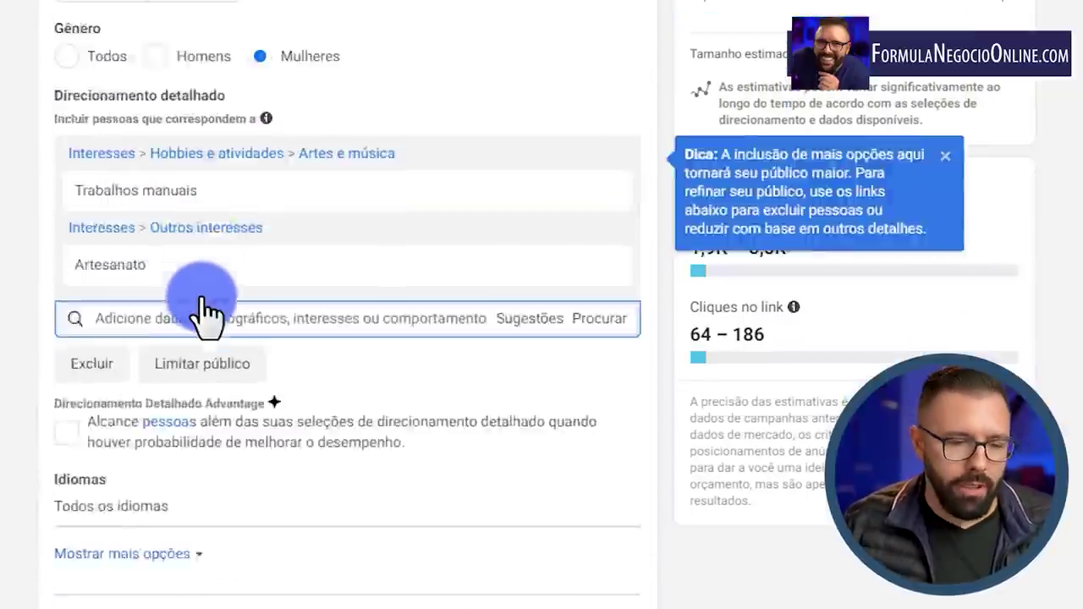
pyautogui.scroll(3, 241, 203)
pyautogui.scroll(-2, 169, 279)
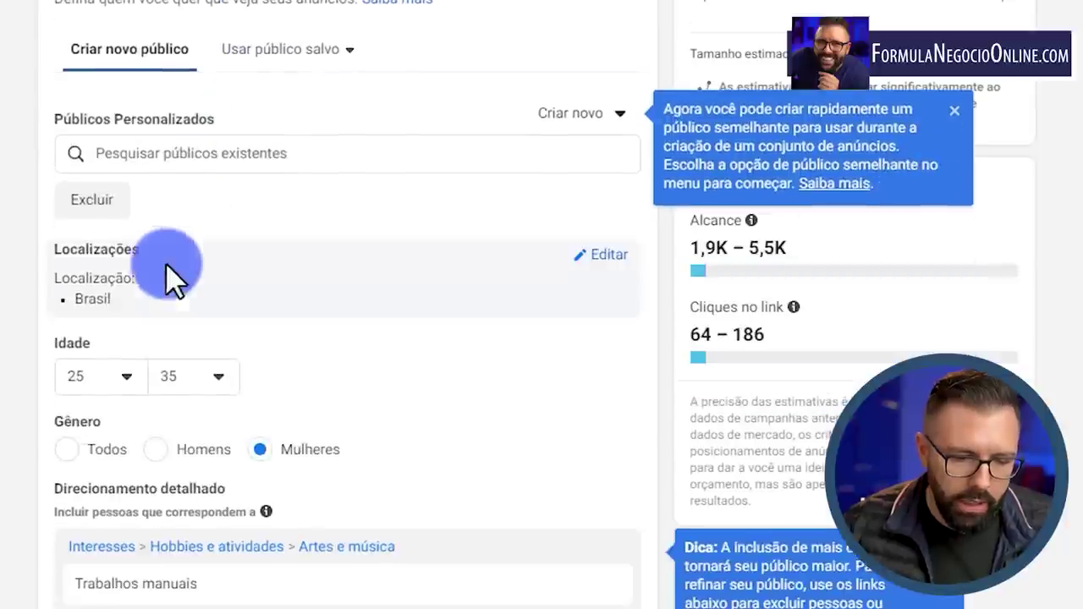
pyautogui.scroll(-7, 138, 282)
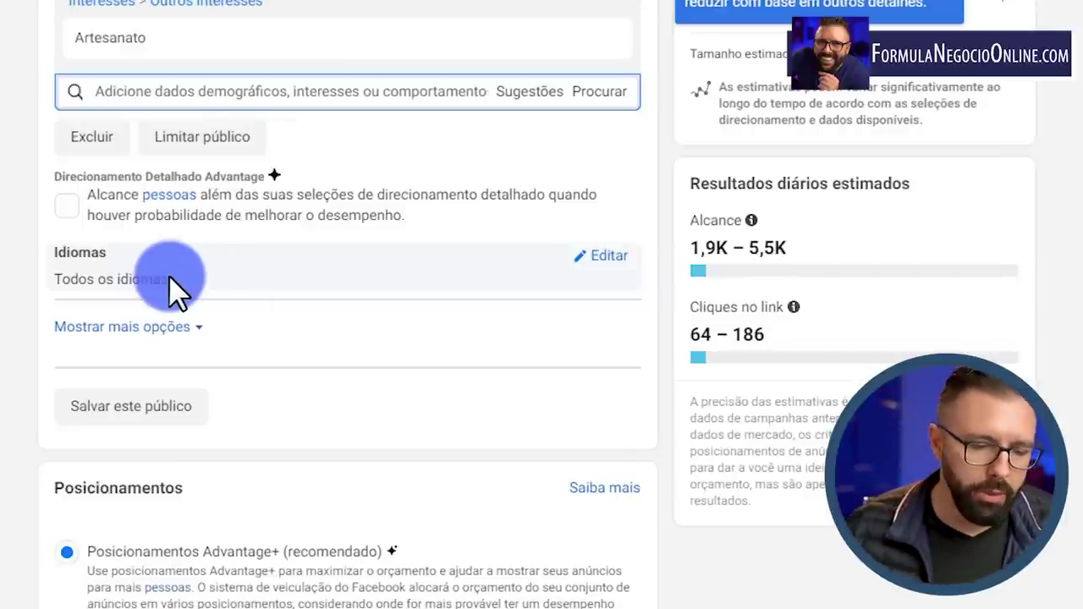
pyautogui.scroll(-5, 194, 338)
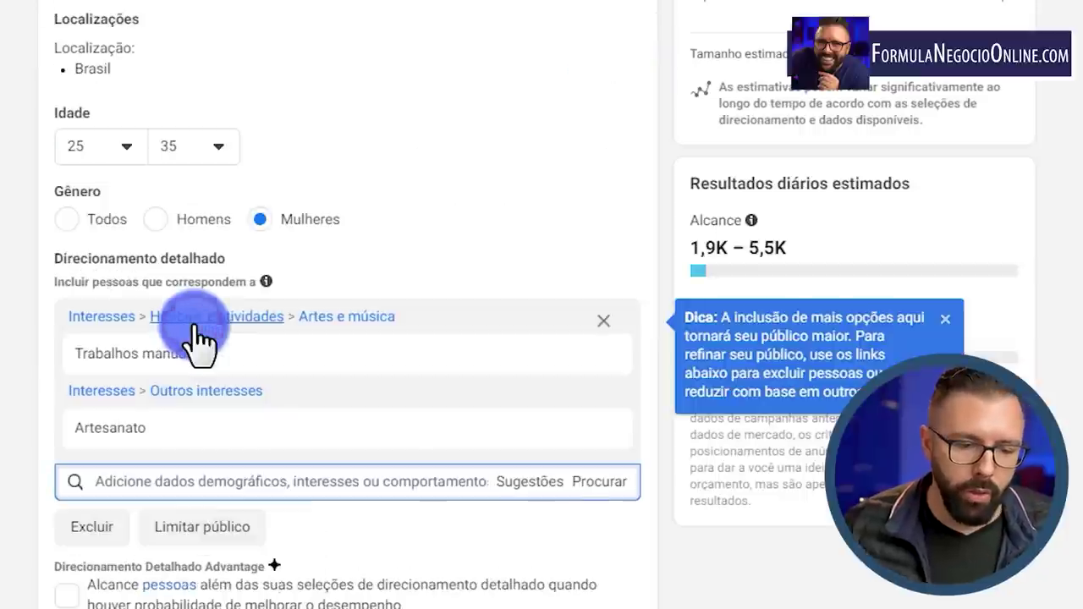
pyautogui.scroll(-6, 145, 285)
pyautogui.scroll(2, 242, 307)
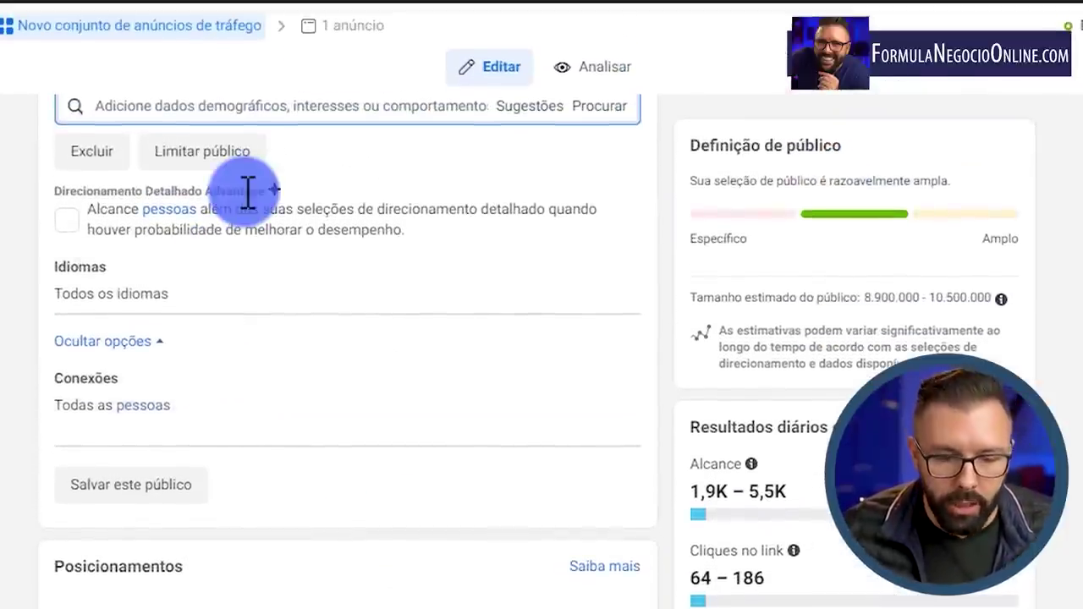
pyautogui.scroll(3, 358, 314)
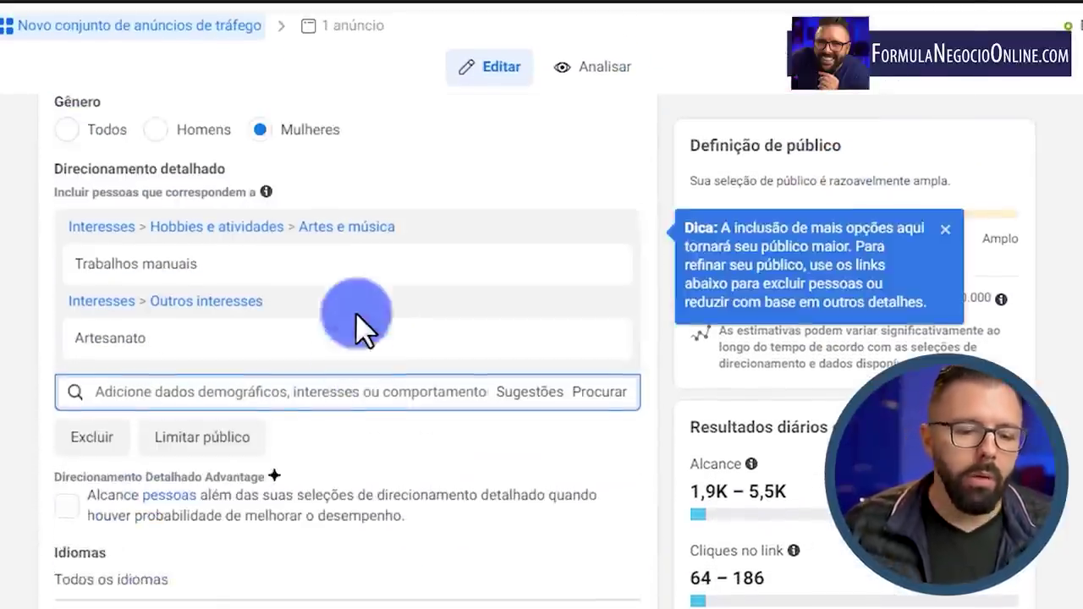
# Step: Switch to manual placements and deselect Facebook, Audience Network and Messenger so only Instagram remains
pyautogui.scroll(-2, 360, 269)
pyautogui.scroll(-4, 363, 269)
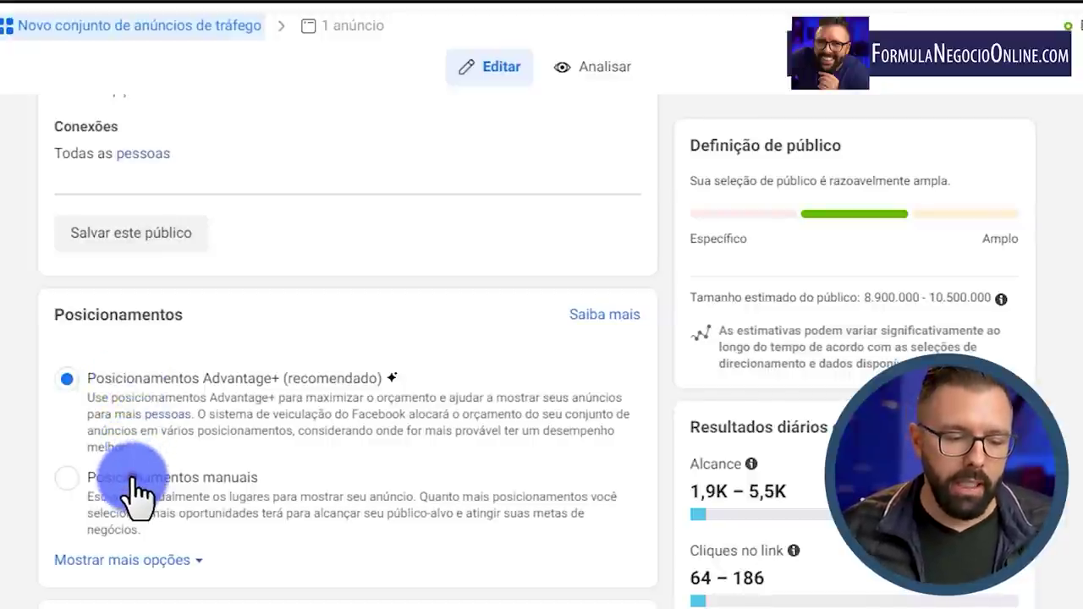
pyautogui.click(133, 481)
pyautogui.scroll(-4, 149, 482)
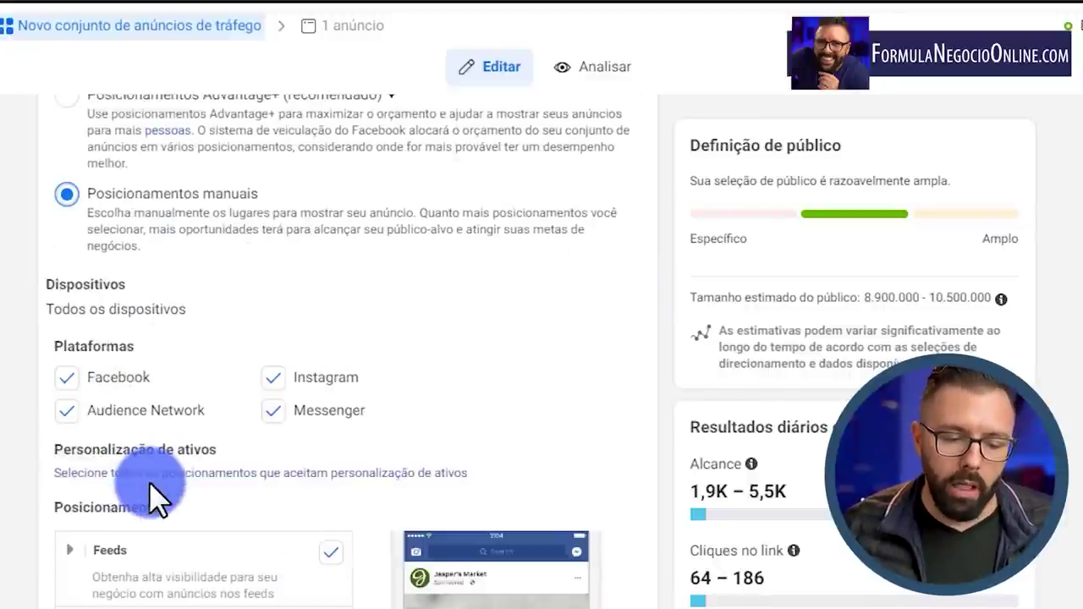
pyautogui.click(66, 281)
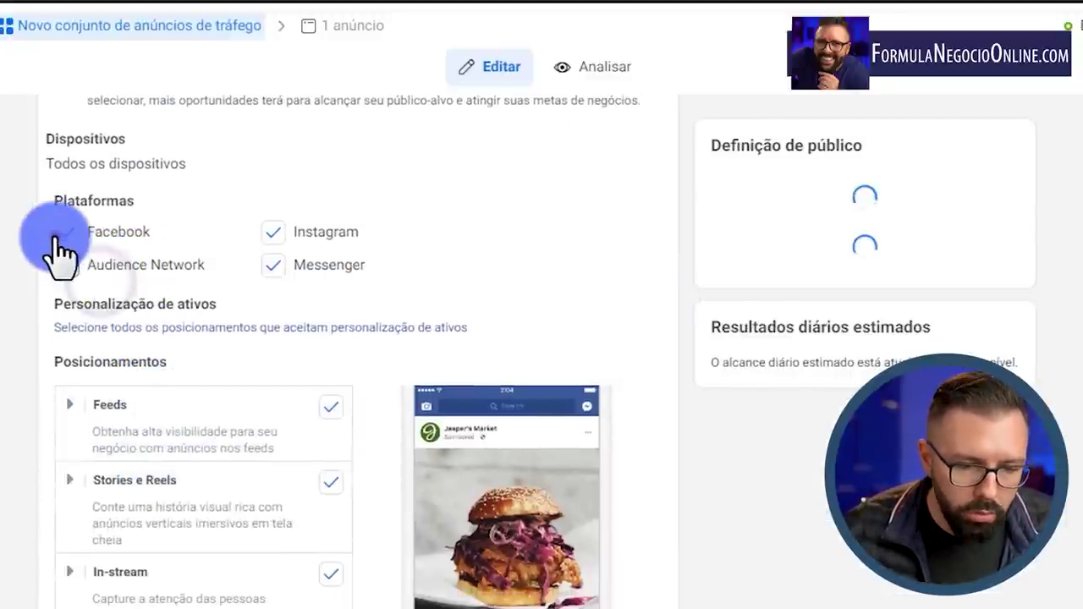
pyautogui.click(272, 265)
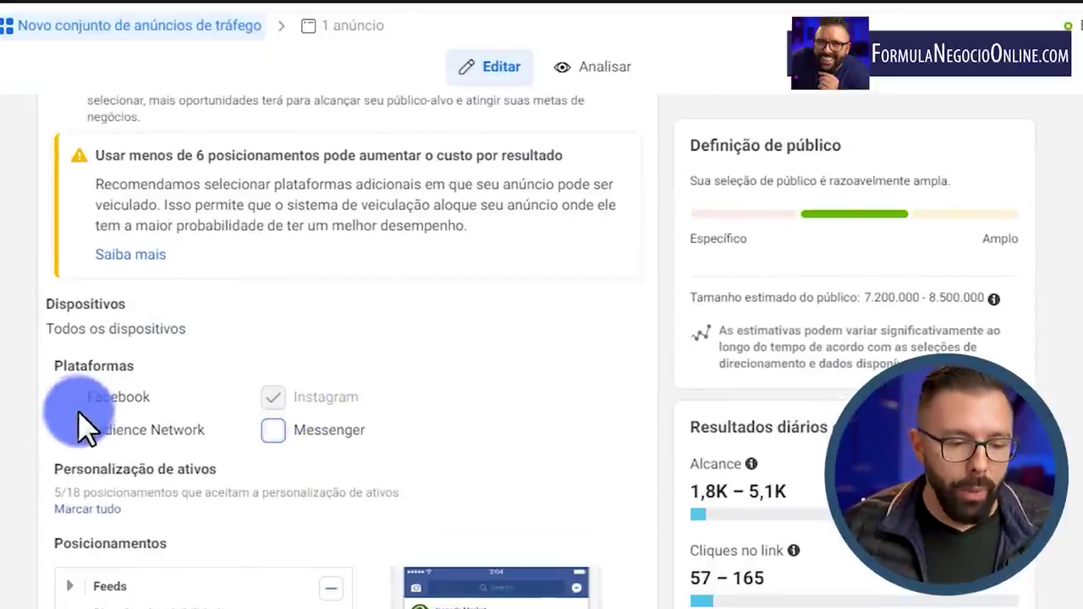
# Step: Reselect Facebook, Audience Network and Messenger, and return the placements to "Posicionamentos Advantage+ (recomendado)"
pyautogui.click(69, 398)
pyautogui.click(66, 269)
pyautogui.click(273, 253)
pyautogui.scroll(-1, 282, 254)
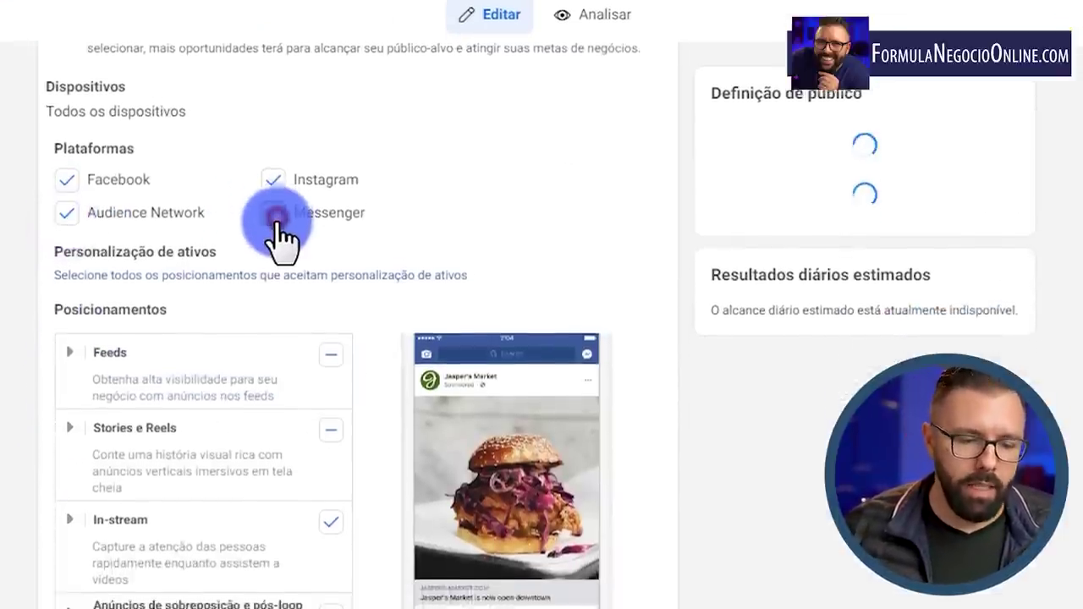
pyautogui.scroll(7, 203, 241)
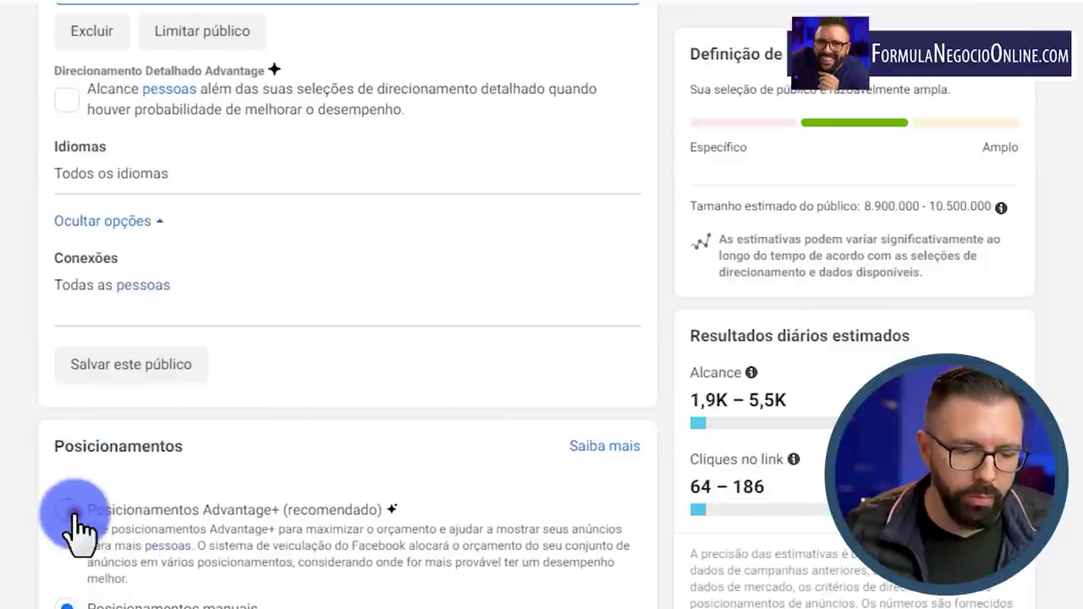
# Step: Continue to the ad level and review the Facebook page and Instagram account under its identity settings
pyautogui.scroll(-5, 223, 459)
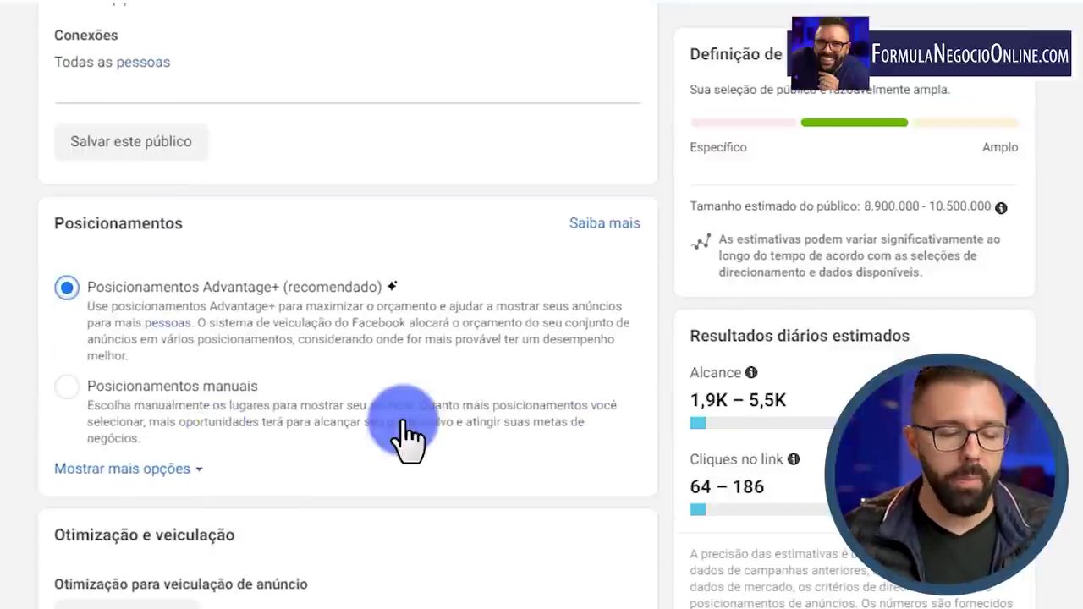
pyautogui.scroll(-2, 1016, 593)
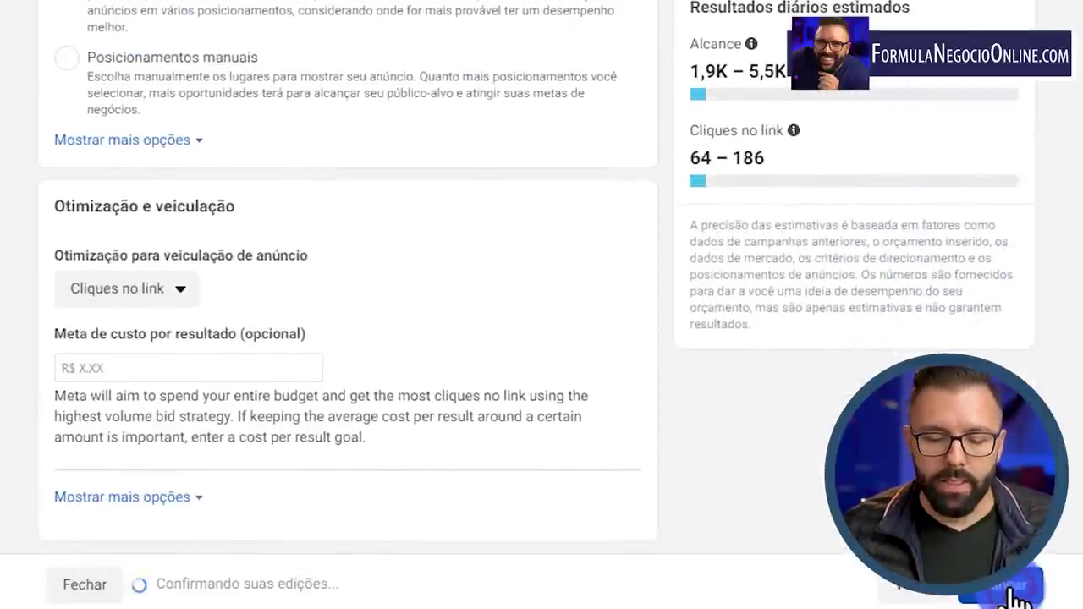
pyautogui.click(1016, 593)
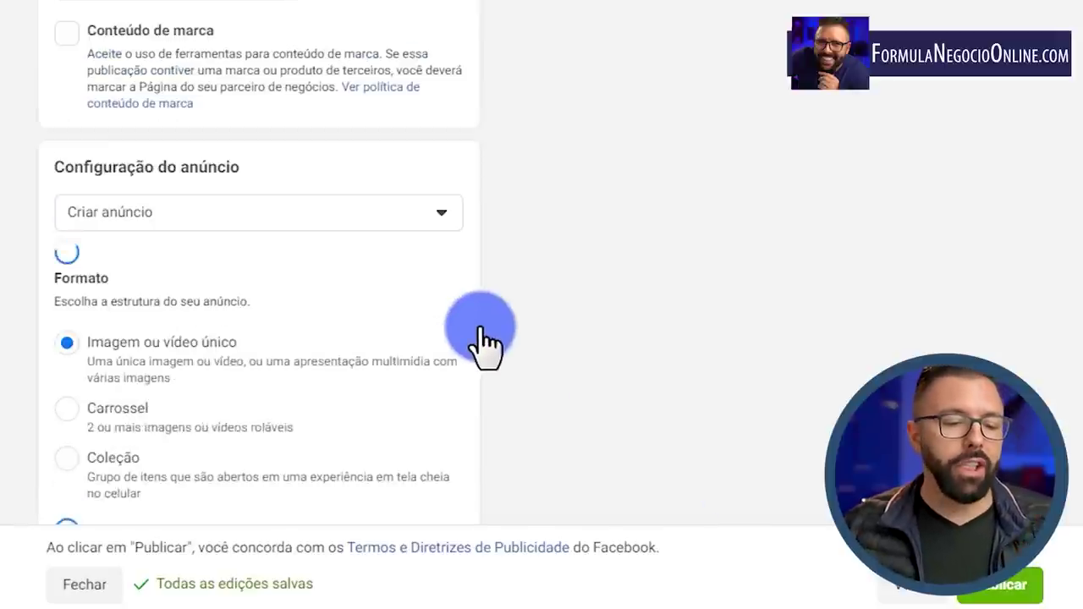
pyautogui.scroll(1, 229, 13)
pyautogui.scroll(3, 169, 67)
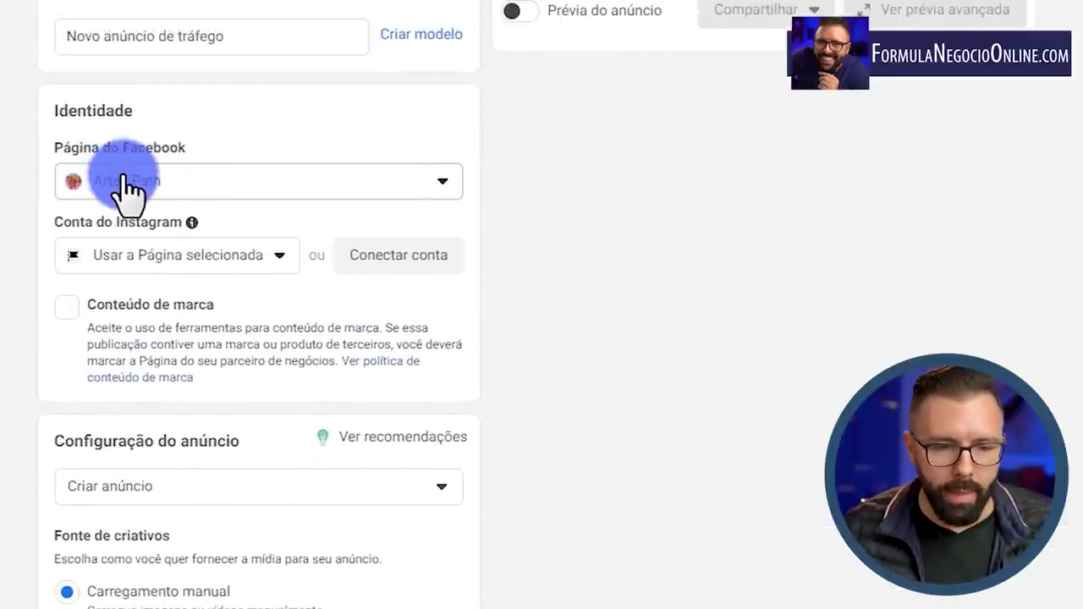
pyautogui.click(151, 257)
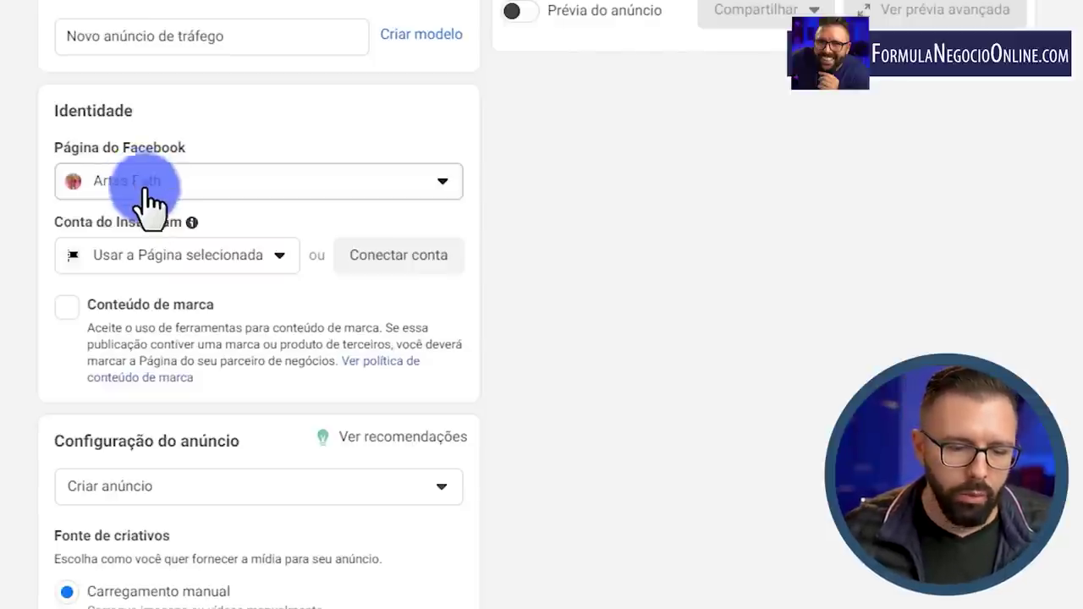
# Step: Review the ad's creative fields and turn on the ad preview
pyautogui.scroll(-7, 288, 203)
pyautogui.scroll(2, 302, 235)
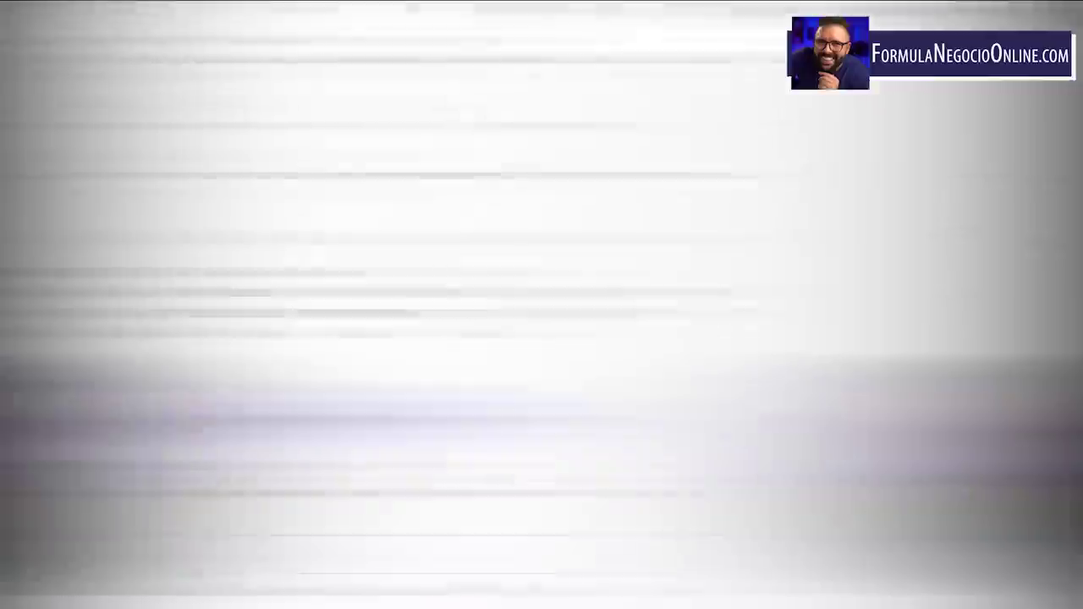
pyautogui.scroll(-2, 200, 349)
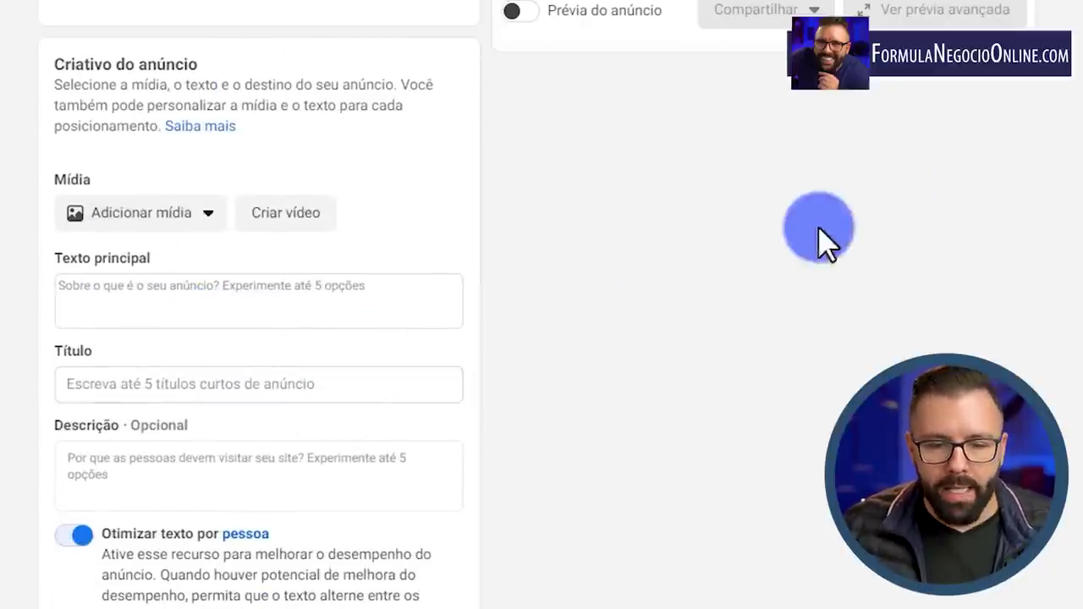
pyautogui.click(539, 22)
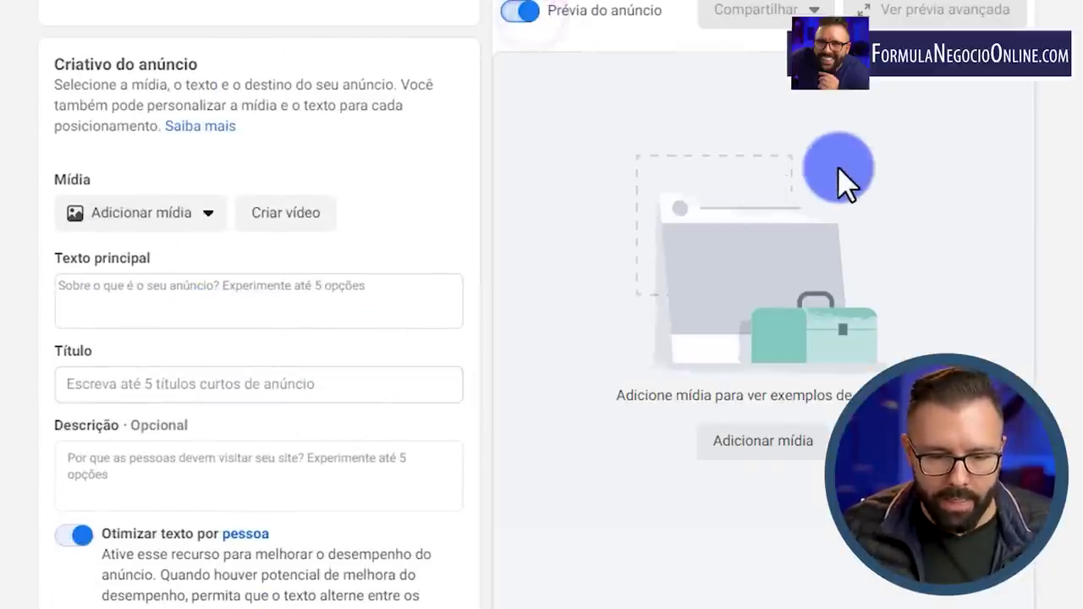